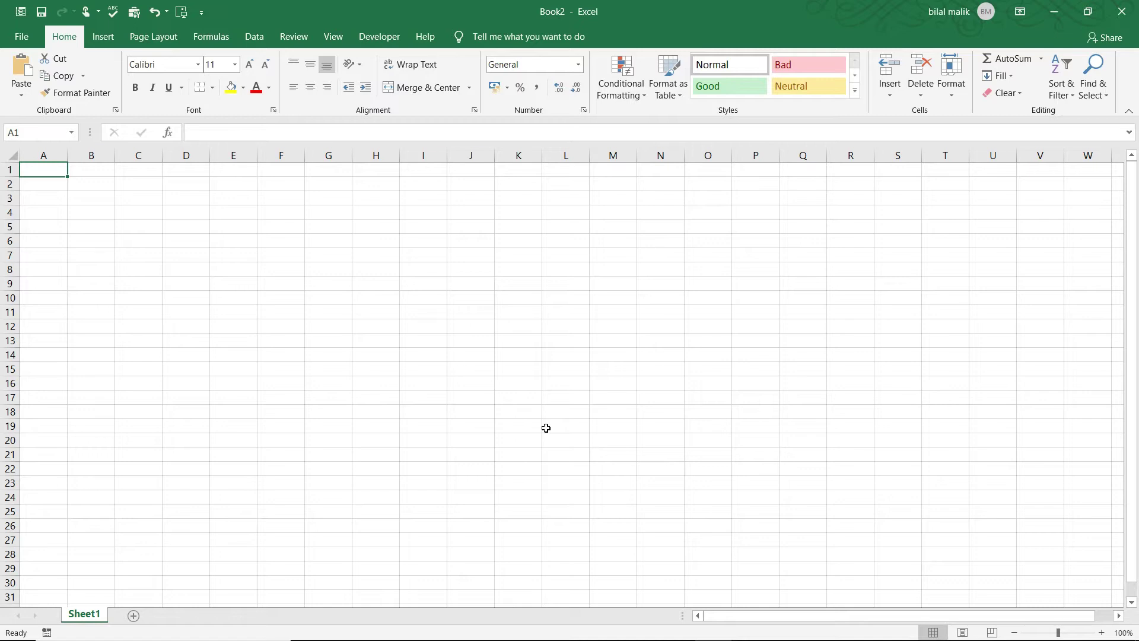
# Step: Create a new blank workbook, Book5, from the Blank workbook option on the New page
pyautogui.click(21, 37)
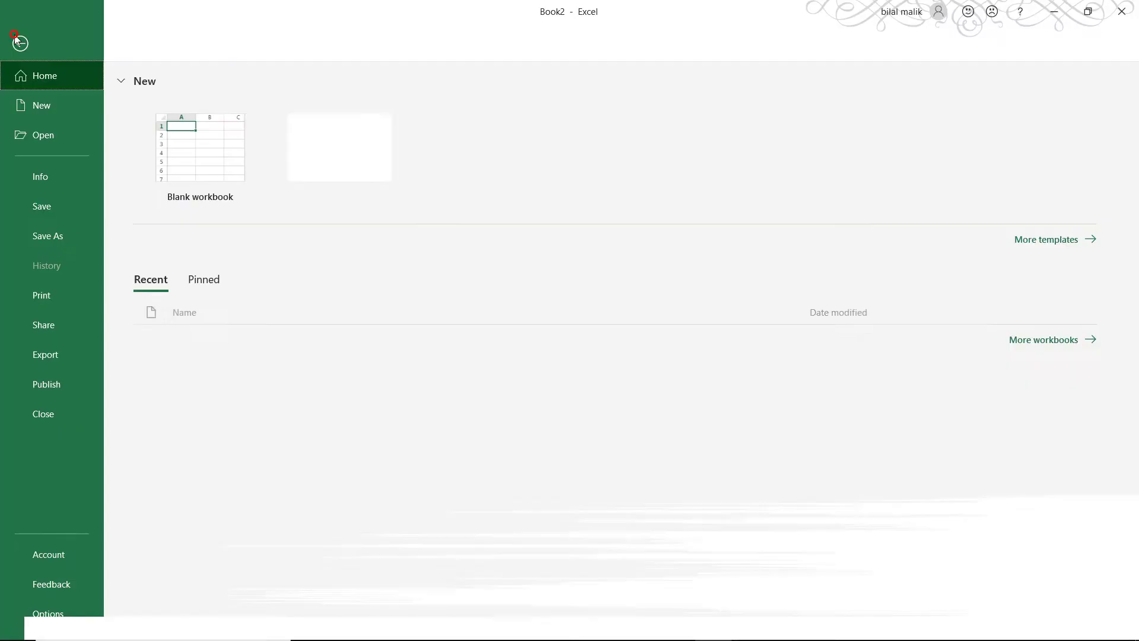
pyautogui.click(33, 108)
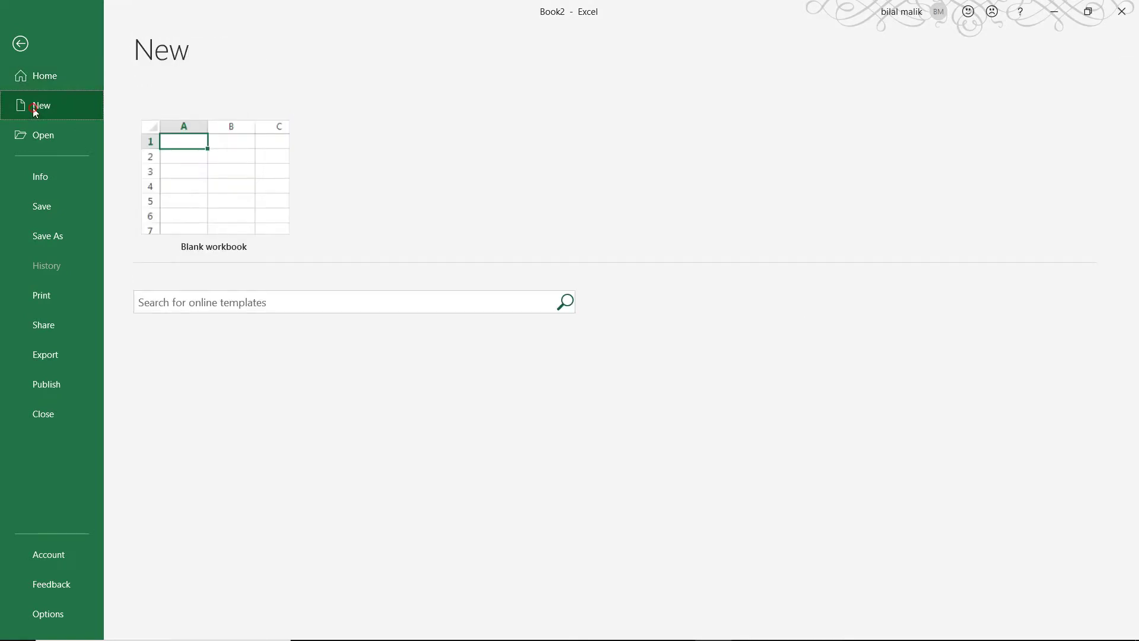
pyautogui.moveTo(1134, 272)
pyautogui.mouseDown()
pyautogui.moveTo(1137, 418)
pyautogui.moveTo(1127, 279)
pyautogui.mouseUp()
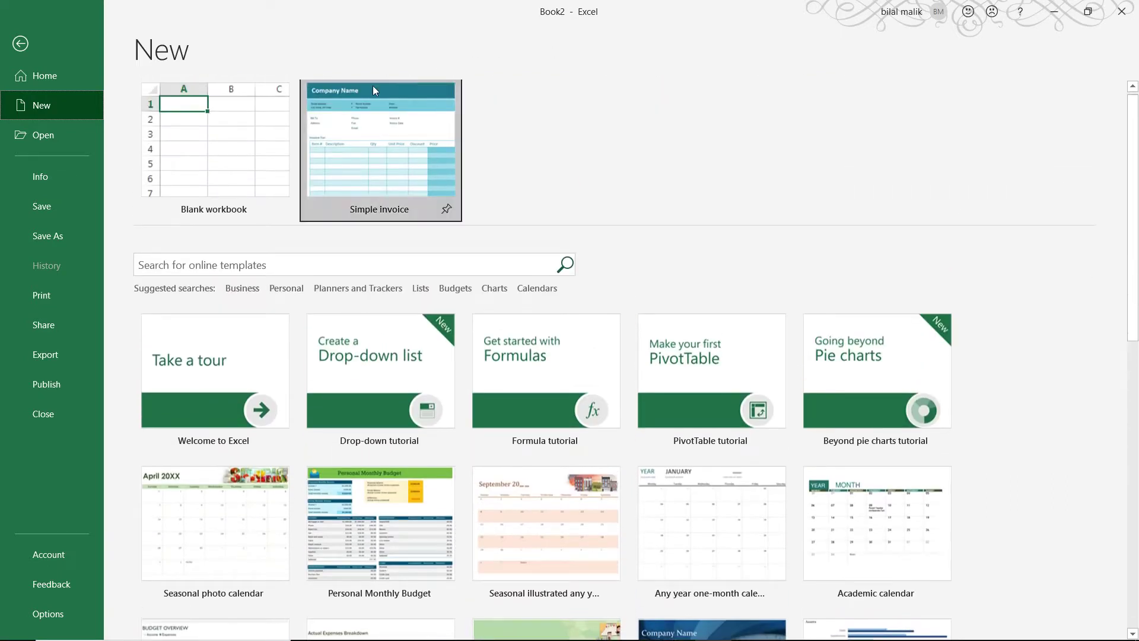
pyautogui.click(241, 110)
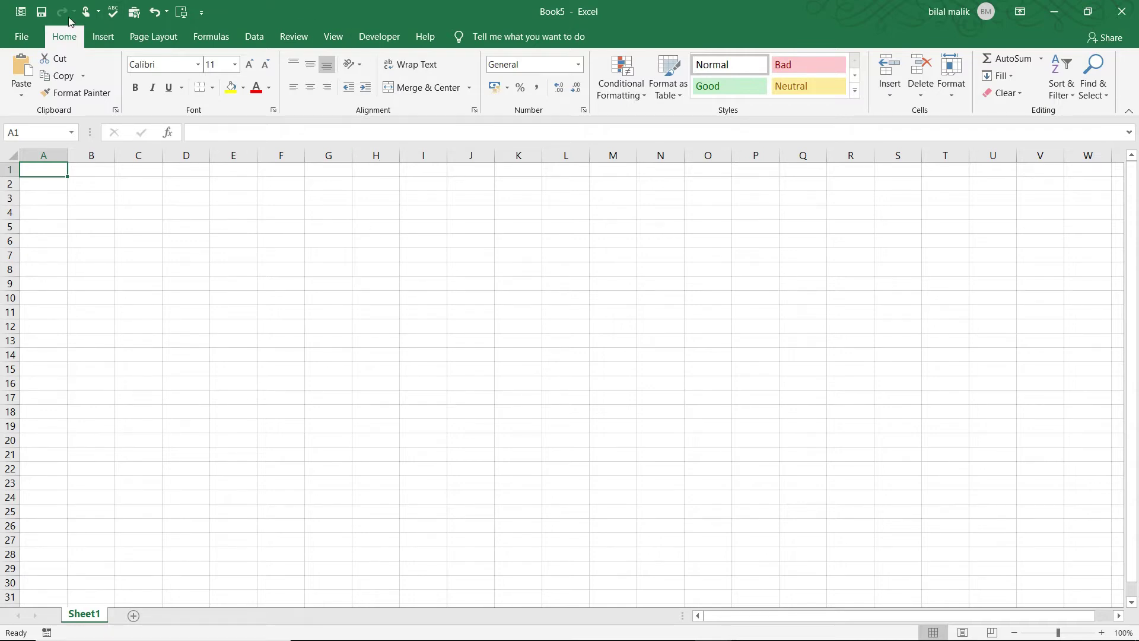
# Step: Search online templates for 'budget' to list results like Personal Monthly Budget
pyautogui.click(13, 42)
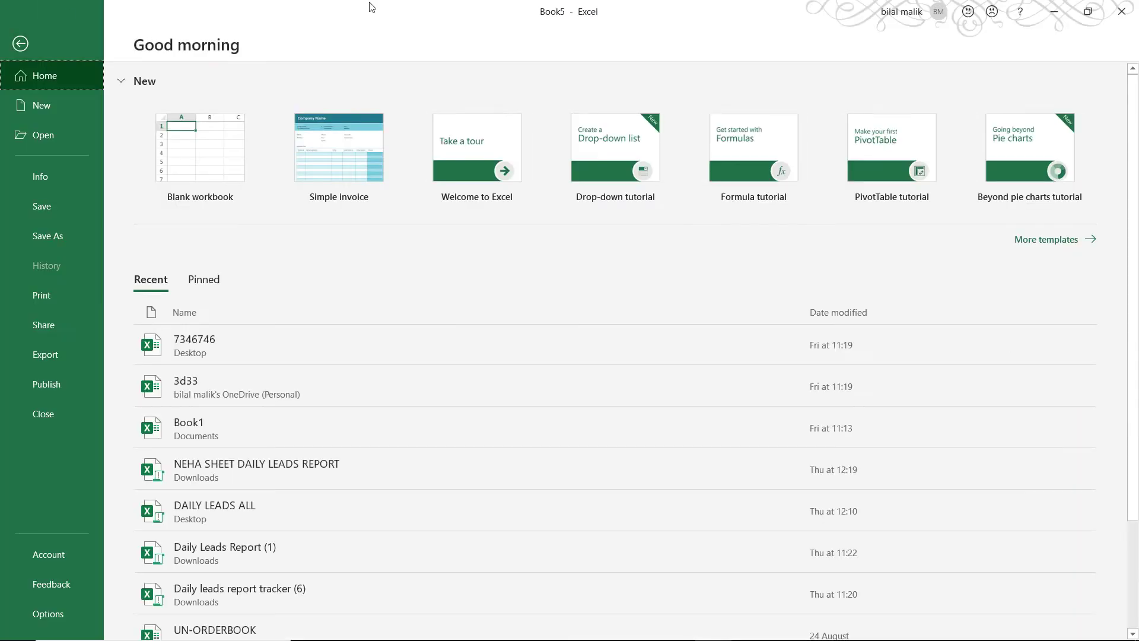
pyautogui.click(55, 116)
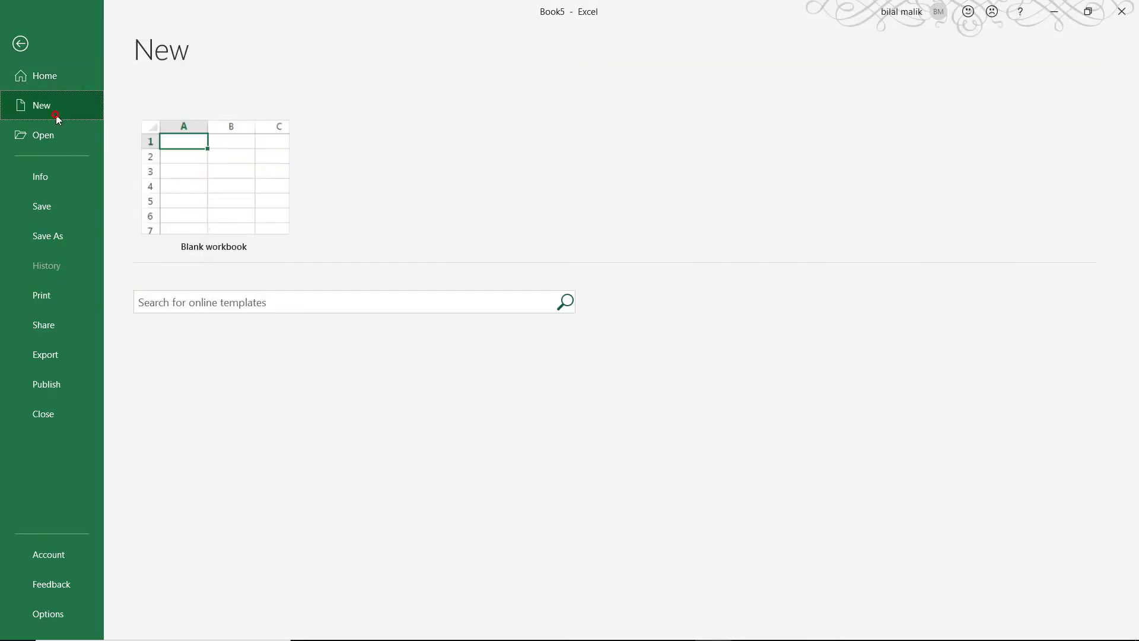
pyautogui.scroll(-3, 1137, 258)
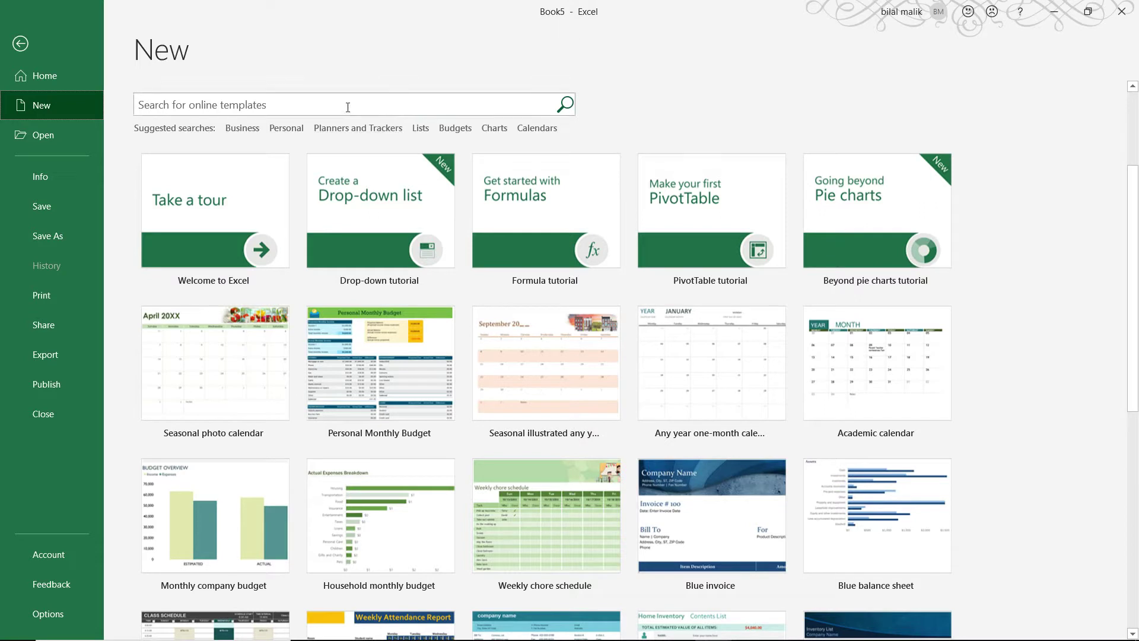
pyautogui.click(348, 107)
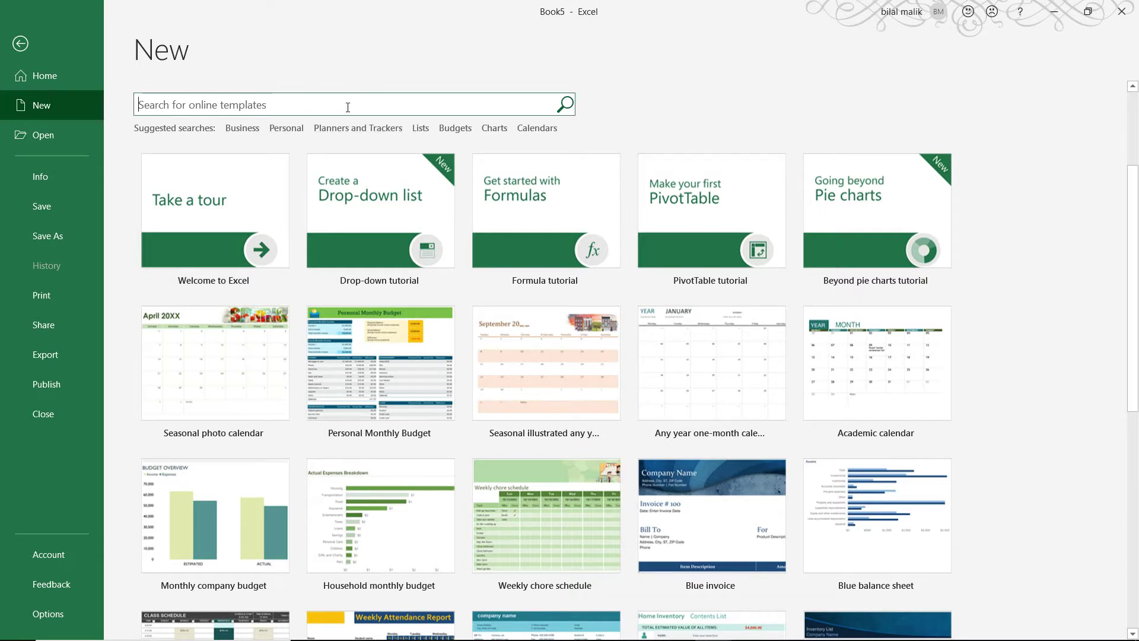
pyautogui.write('budget')
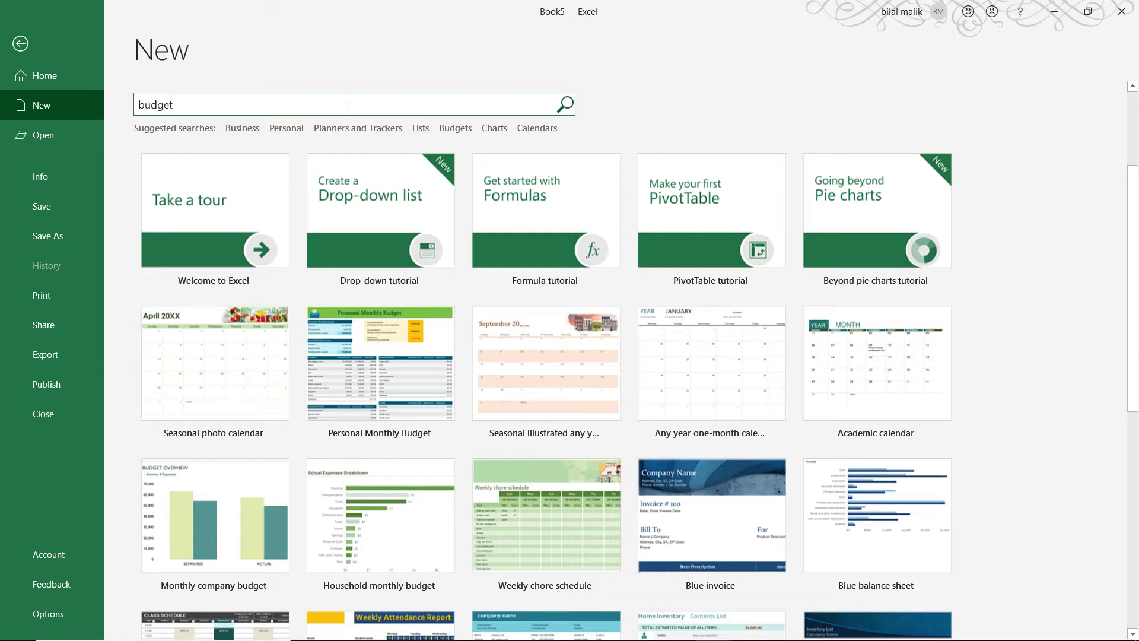
pyautogui.press('Return')
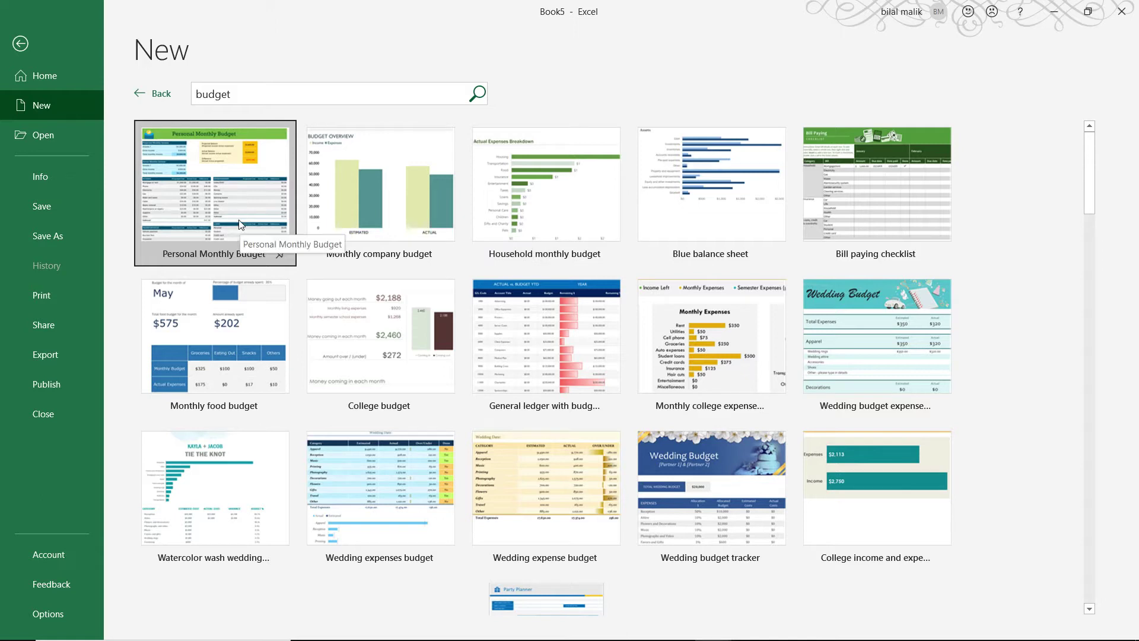
# Step: Create a workbook from the Personal Monthly Budget template
pyautogui.click(187, 201)
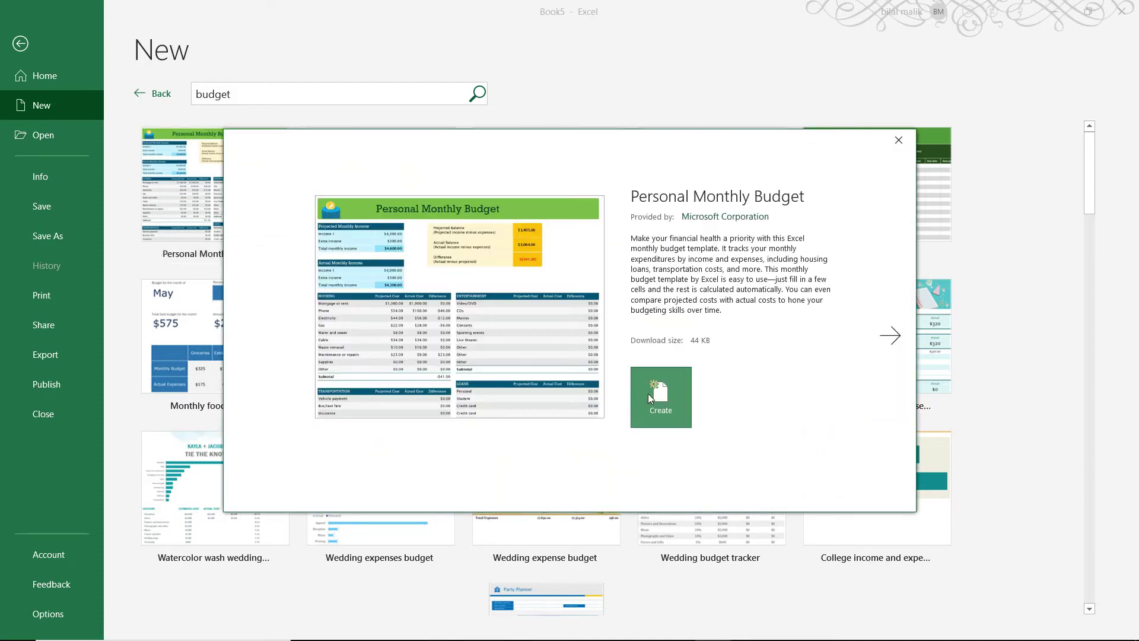
pyautogui.click(647, 393)
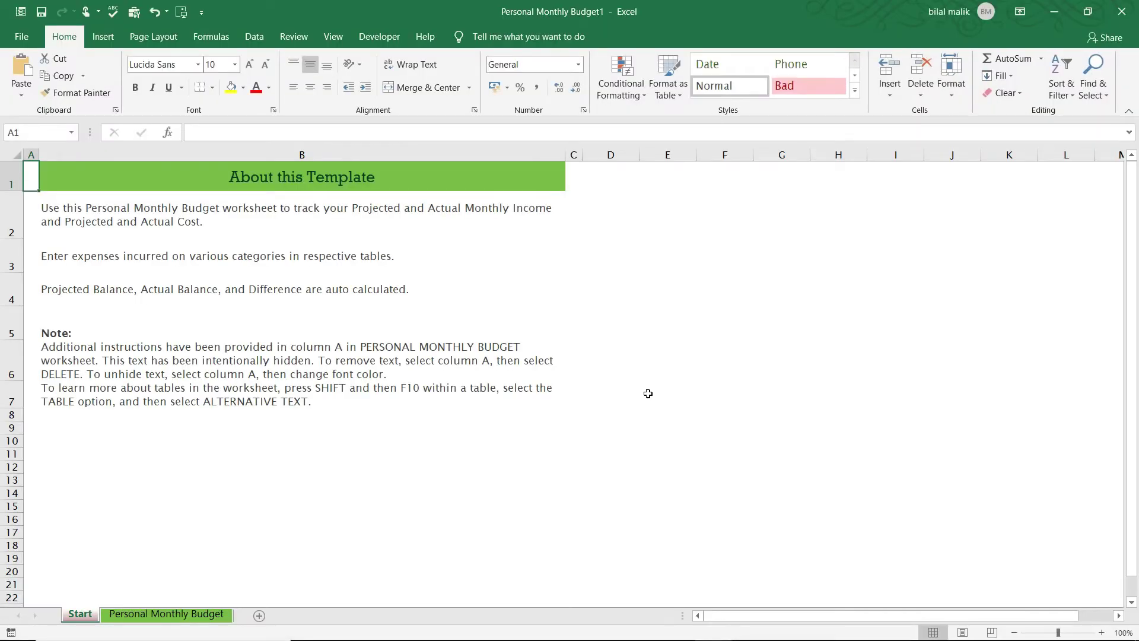
pyautogui.scroll(-2, 647, 393)
pyautogui.scroll(-1, 648, 393)
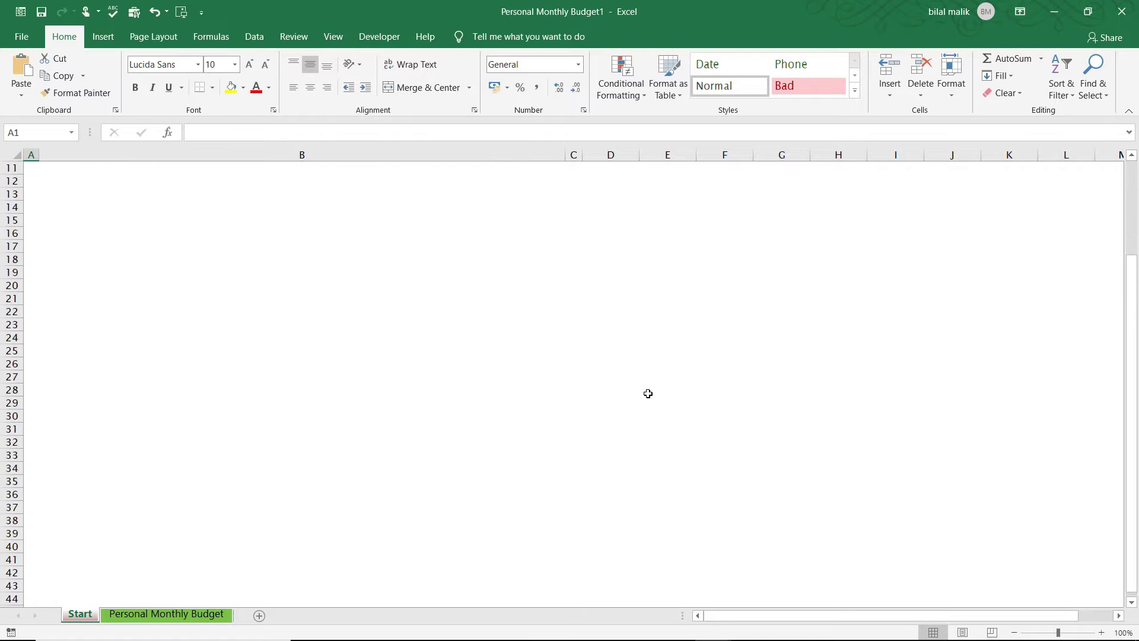
pyautogui.scroll(4, 165, 596)
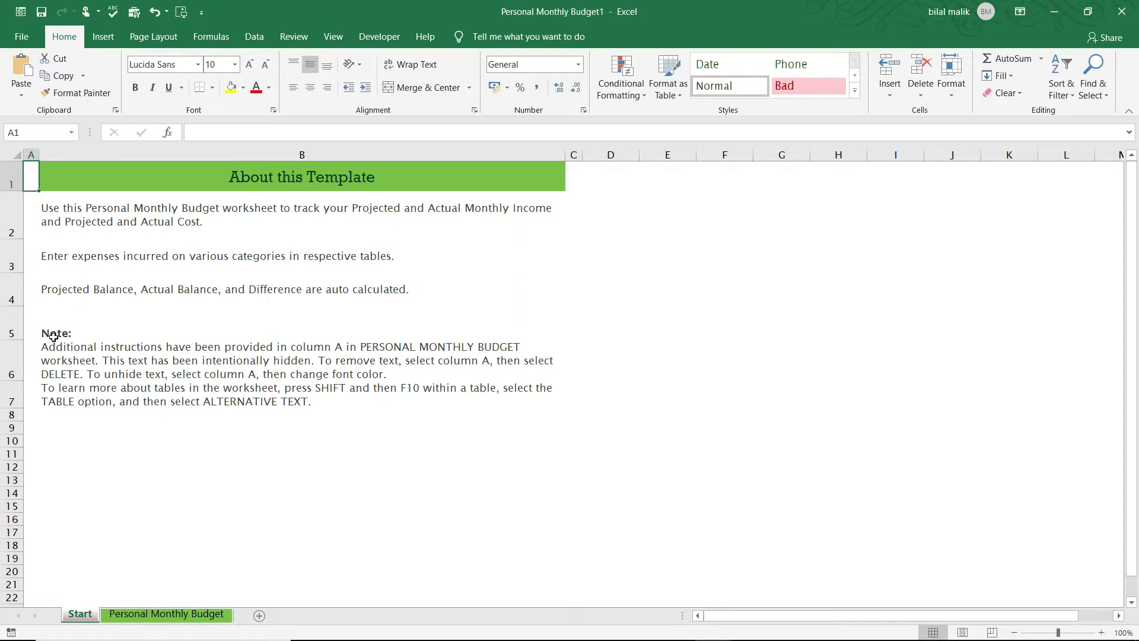
# Step: Switch to the Personal Monthly Budget sheet and browse it, selecting the Supplies projected cost cell C23
pyautogui.click(204, 615)
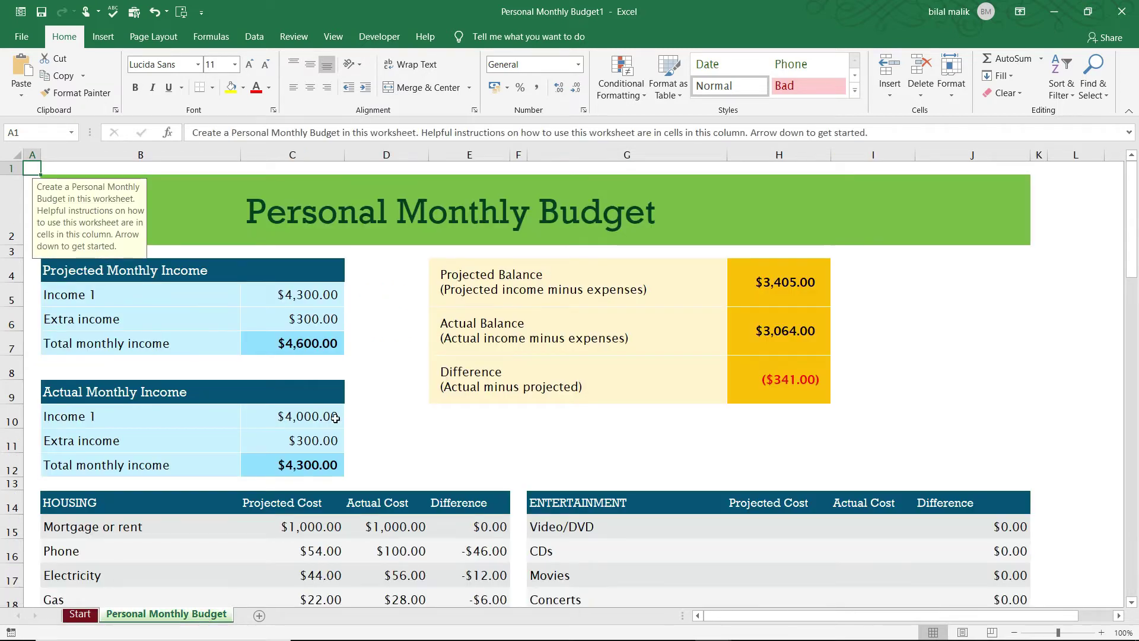
pyautogui.scroll(-1, 336, 420)
pyautogui.scroll(-2, 336, 419)
pyautogui.scroll(-1, 335, 419)
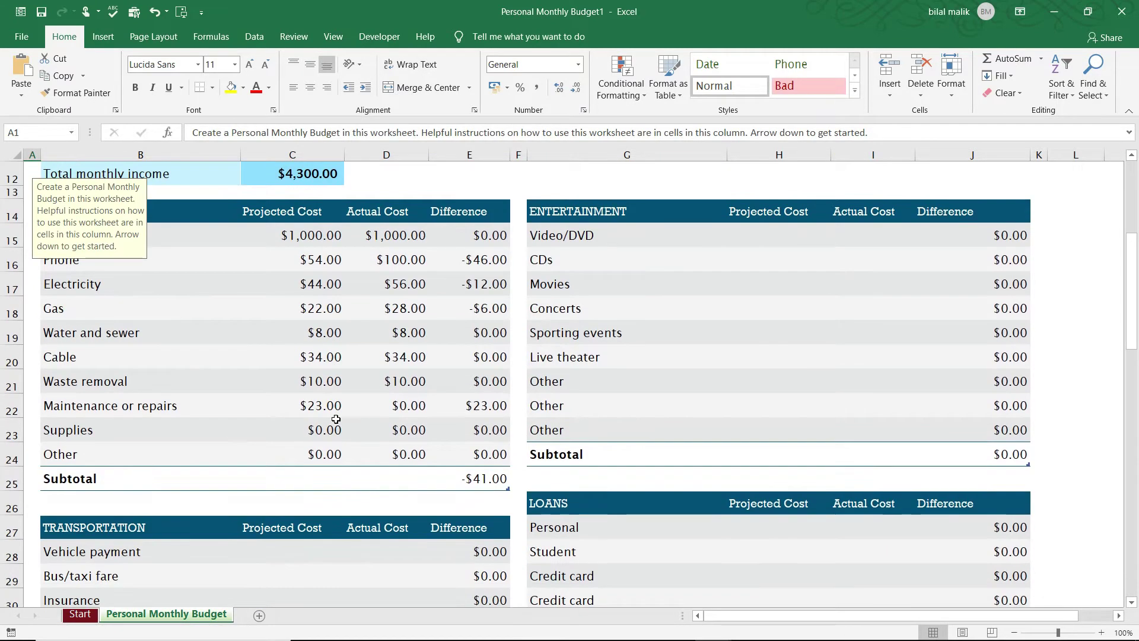
pyautogui.click(325, 420)
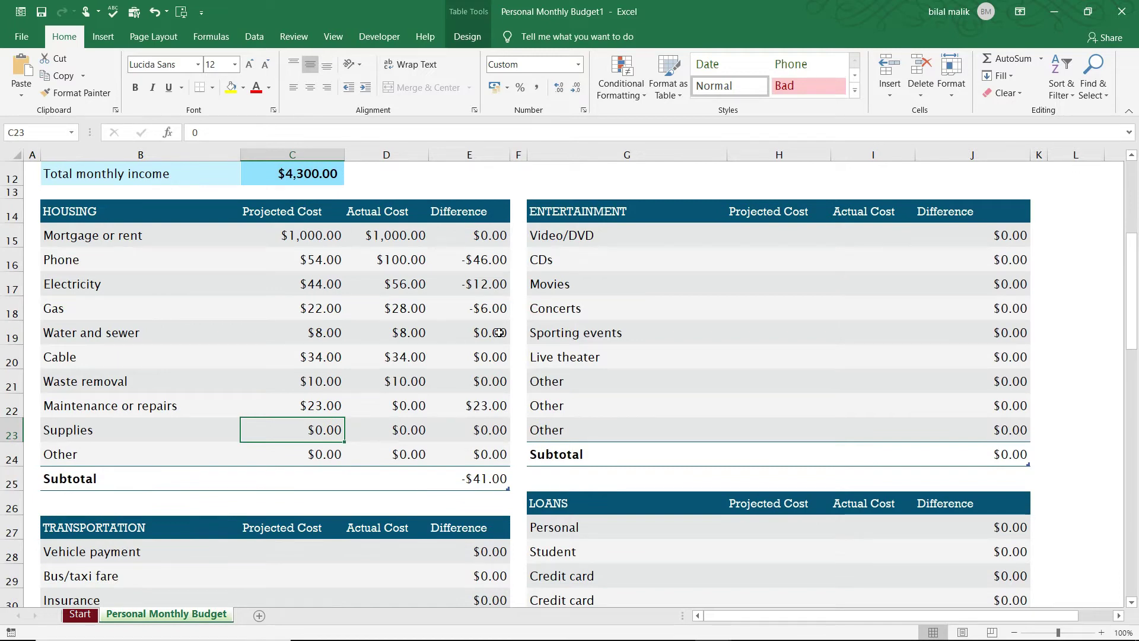
pyautogui.scroll(3, 500, 332)
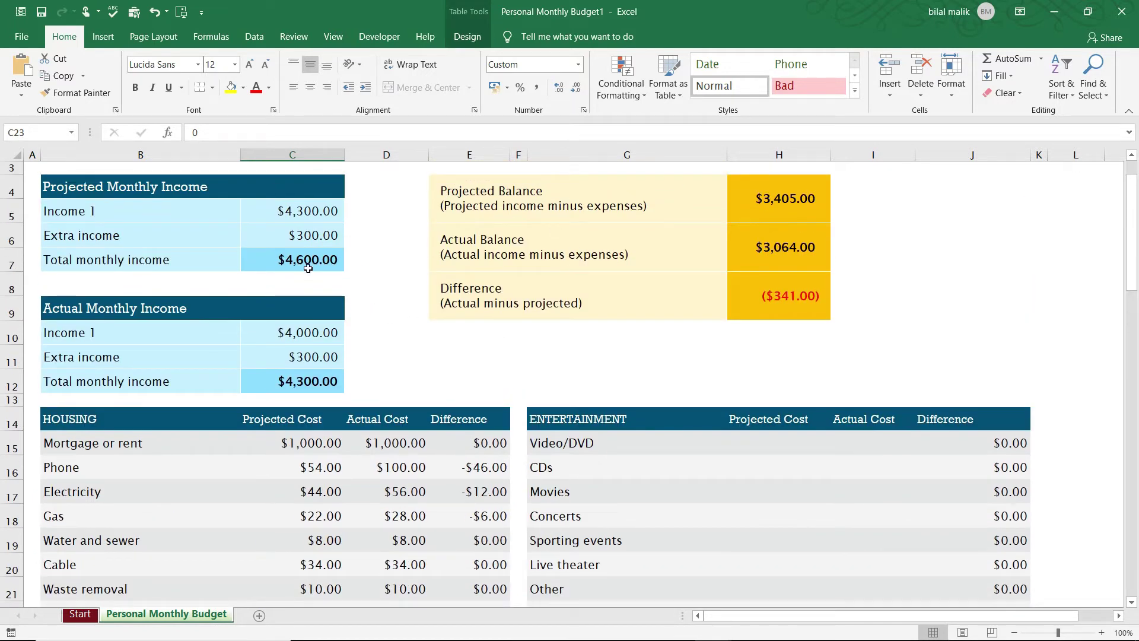
pyautogui.scroll(1, 308, 268)
pyautogui.scroll(-3, 308, 268)
pyautogui.scroll(-2, 308, 268)
pyautogui.scroll(-2, 308, 268)
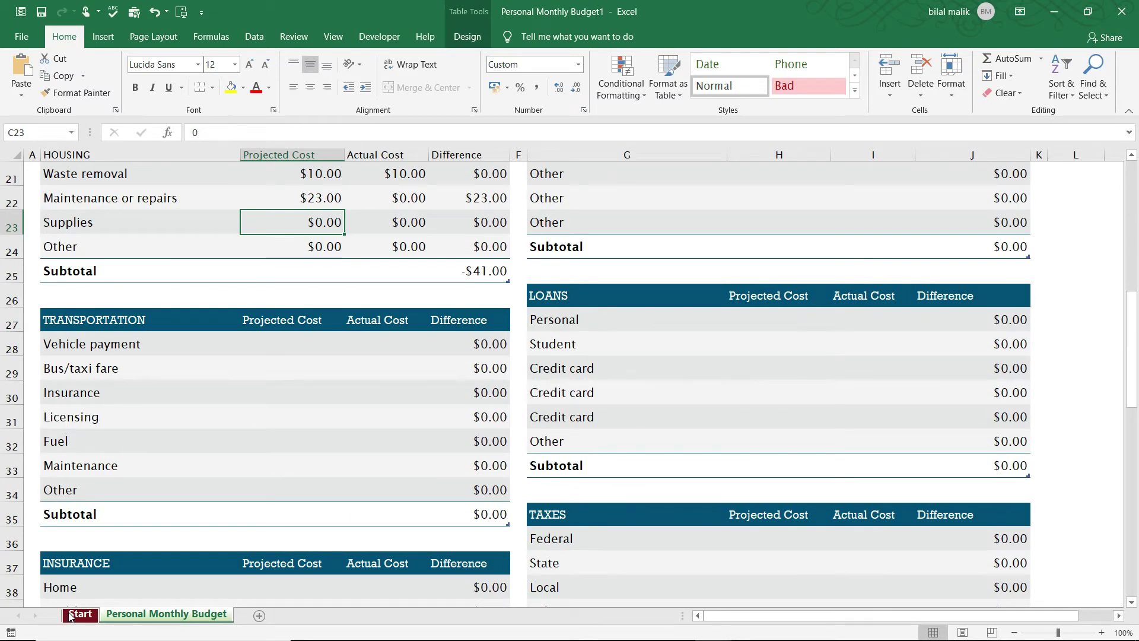
pyautogui.scroll(-4, 312, 482)
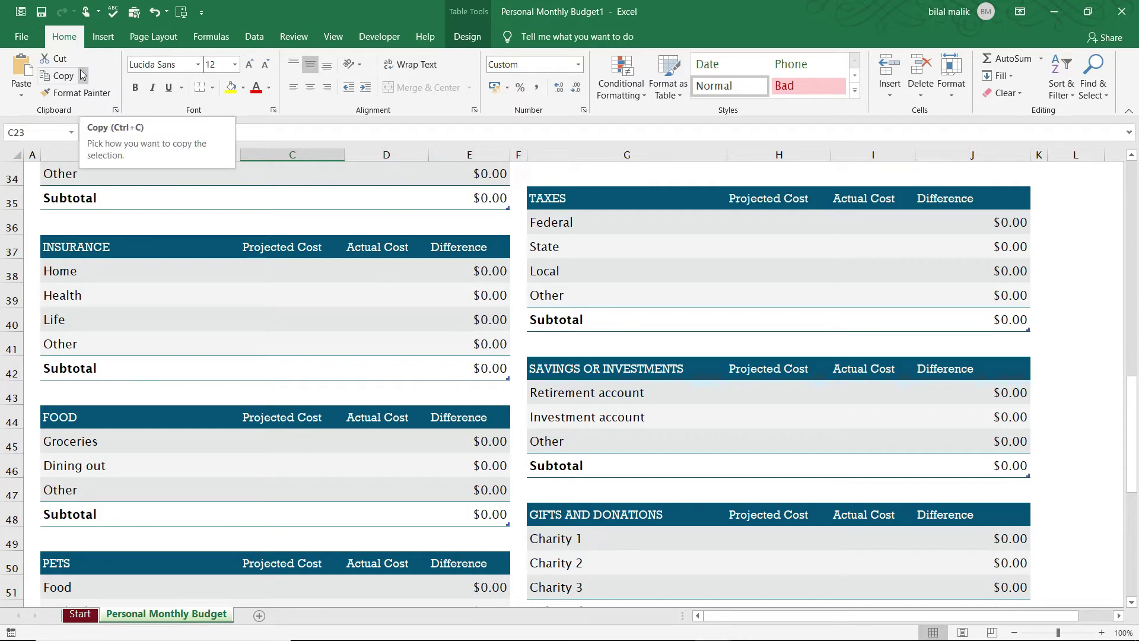
# Step: List the recently used folders on the Open page and start browsing the computer for a file
pyautogui.click(22, 38)
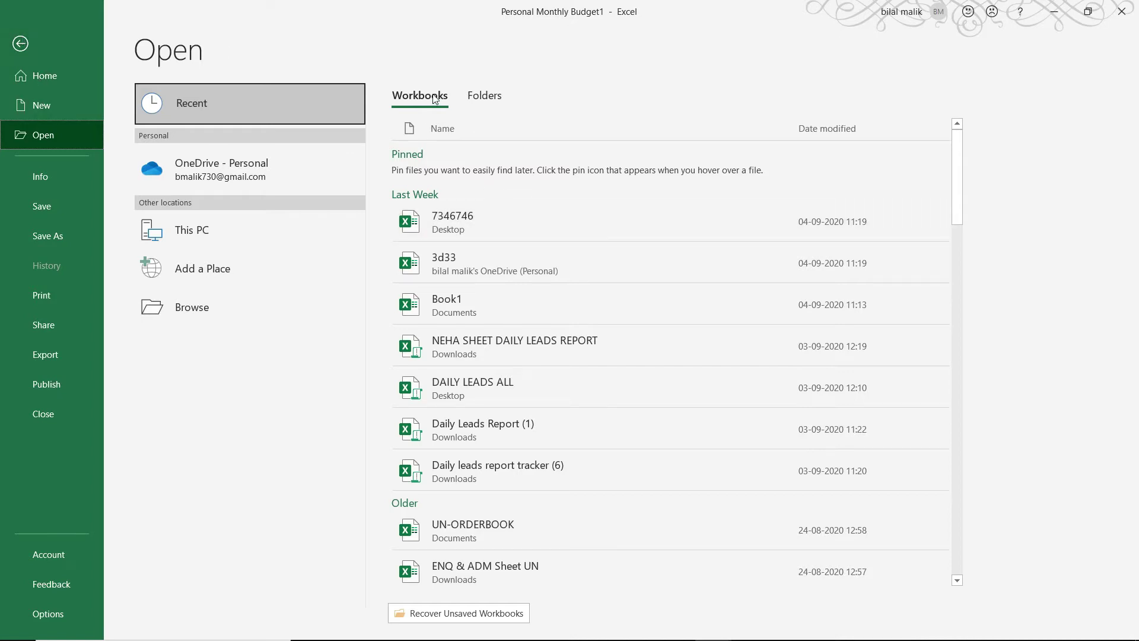
pyautogui.moveTo(959, 196)
pyautogui.mouseDown()
pyautogui.moveTo(972, 302)
pyautogui.moveTo(968, 415)
pyautogui.mouseUp()
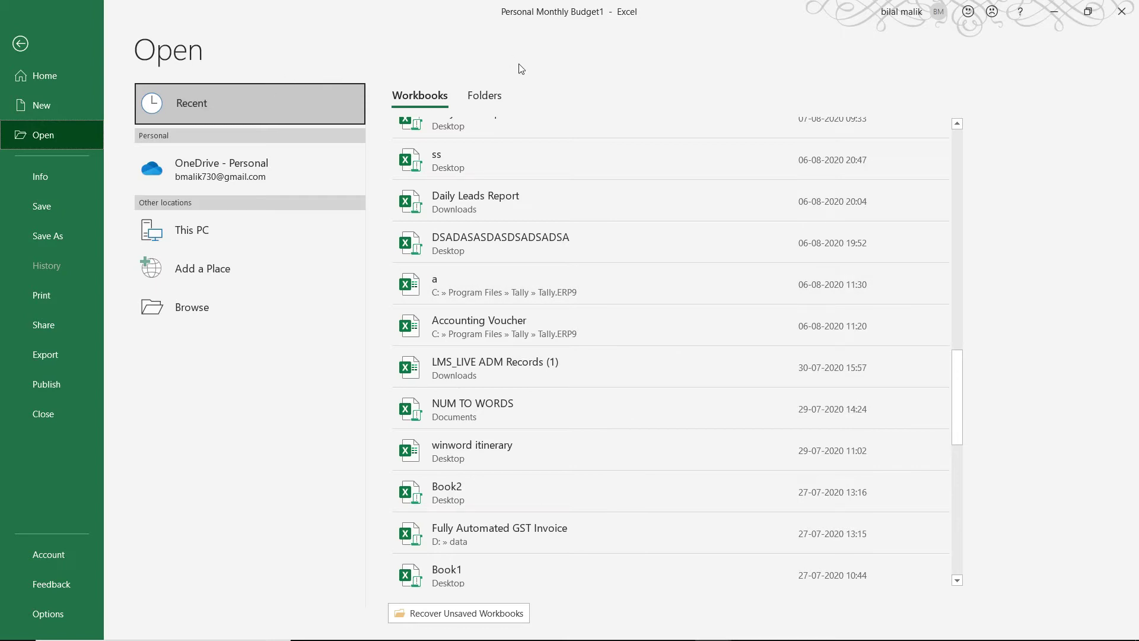
pyautogui.click(484, 95)
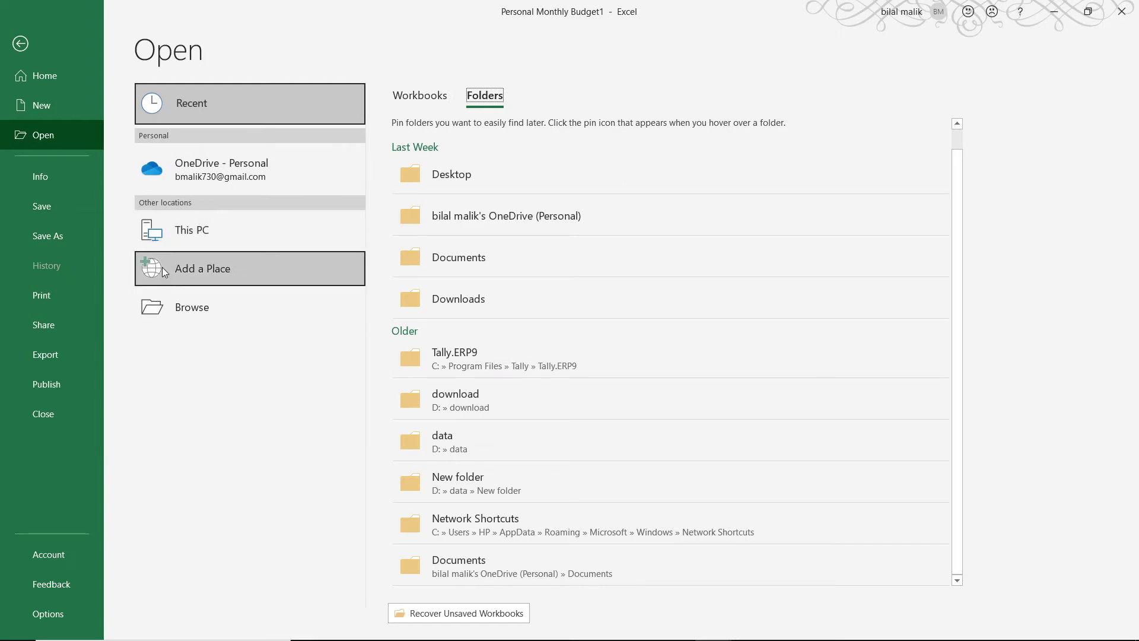
pyautogui.click(186, 307)
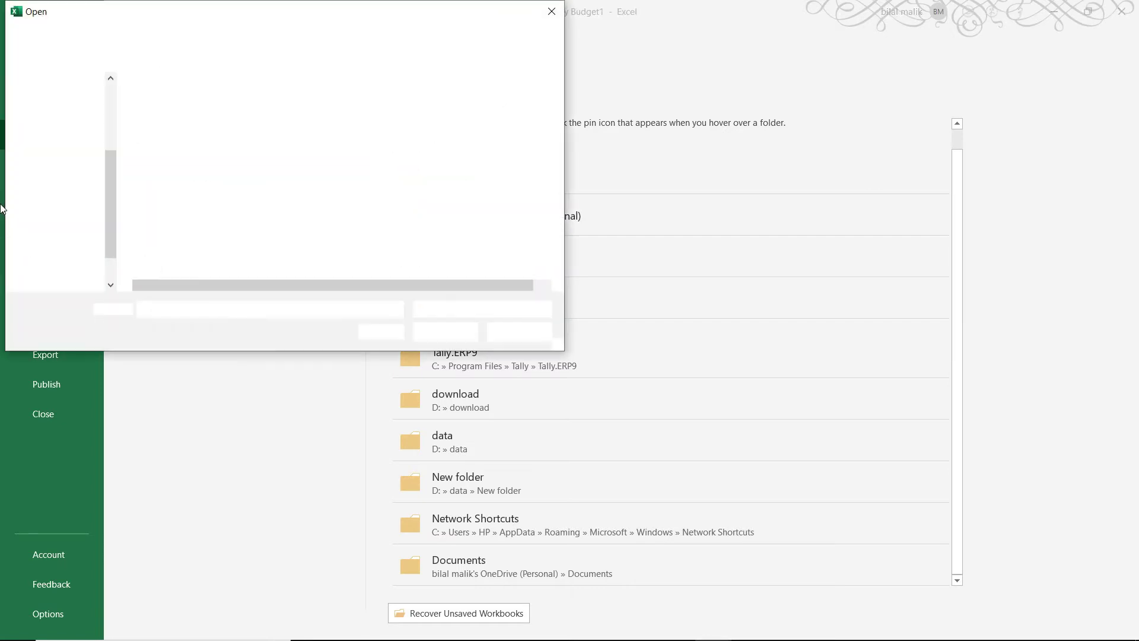
# Step: Open the workbook 7346746 from the Desktop folder
pyautogui.moveTo(112, 159); pyautogui.dragTo(110, 222)
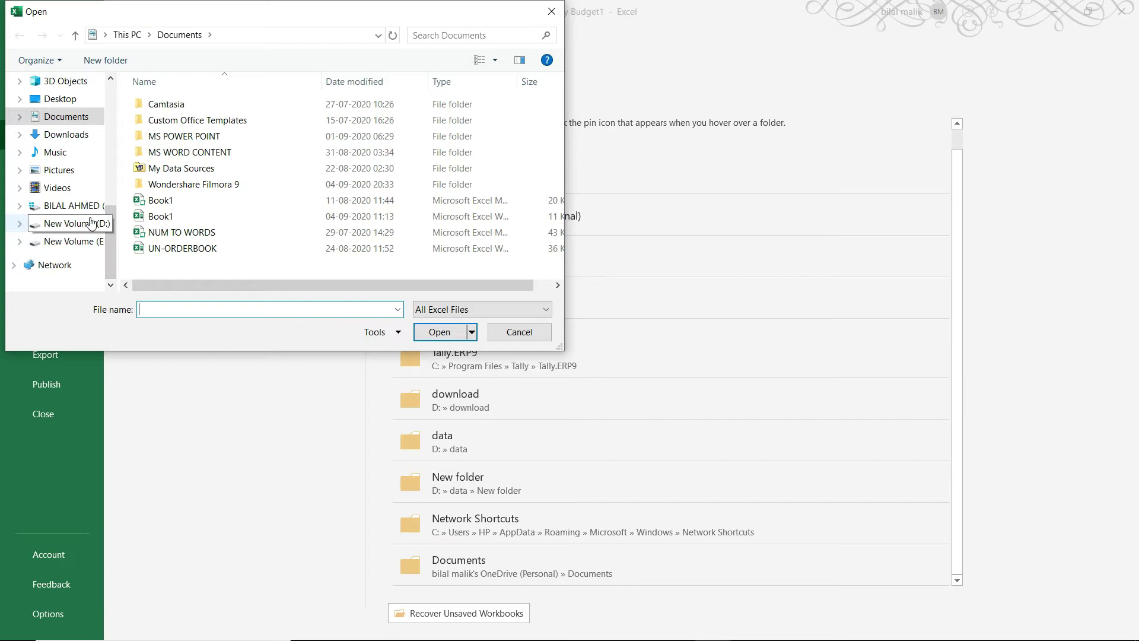
pyautogui.scroll(1, 71, 189)
pyautogui.click(55, 123)
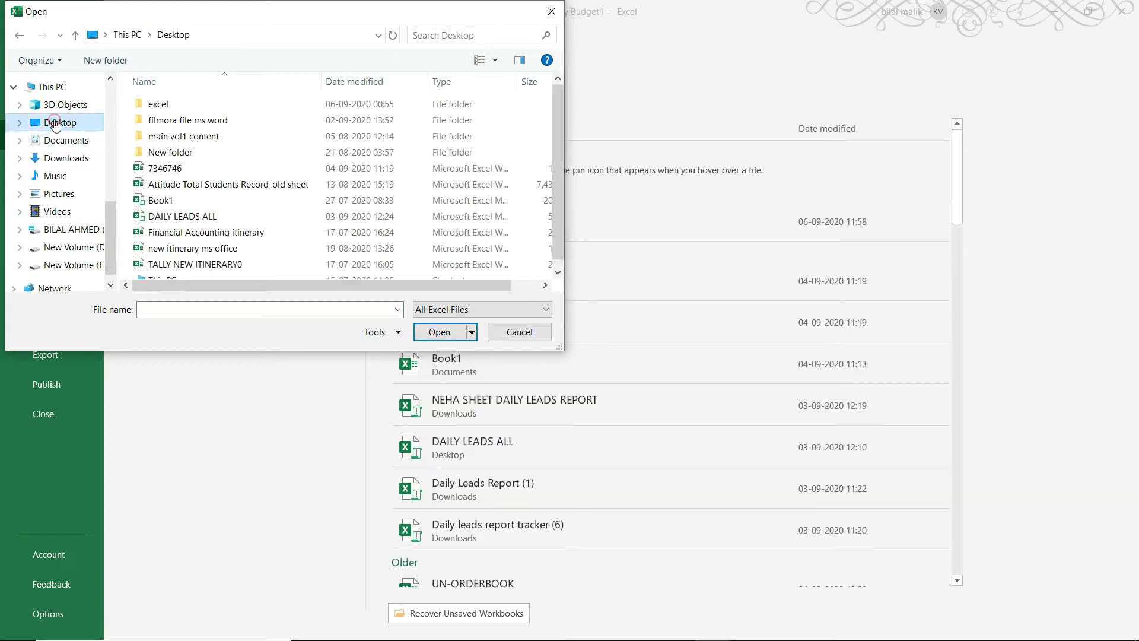
pyautogui.click(218, 169)
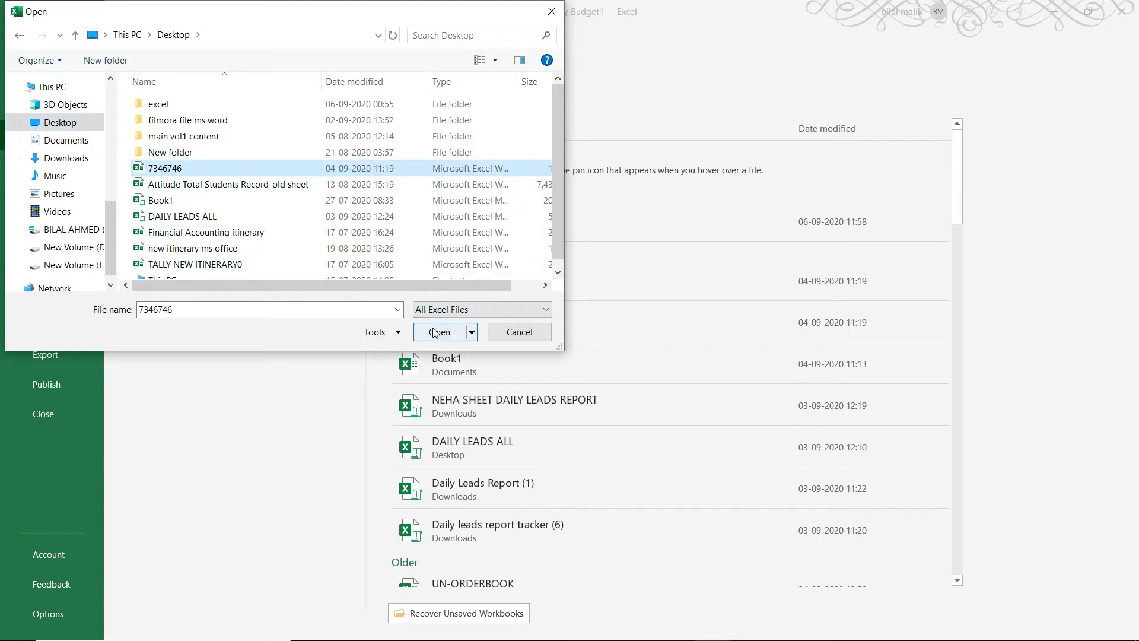
pyautogui.click(434, 333)
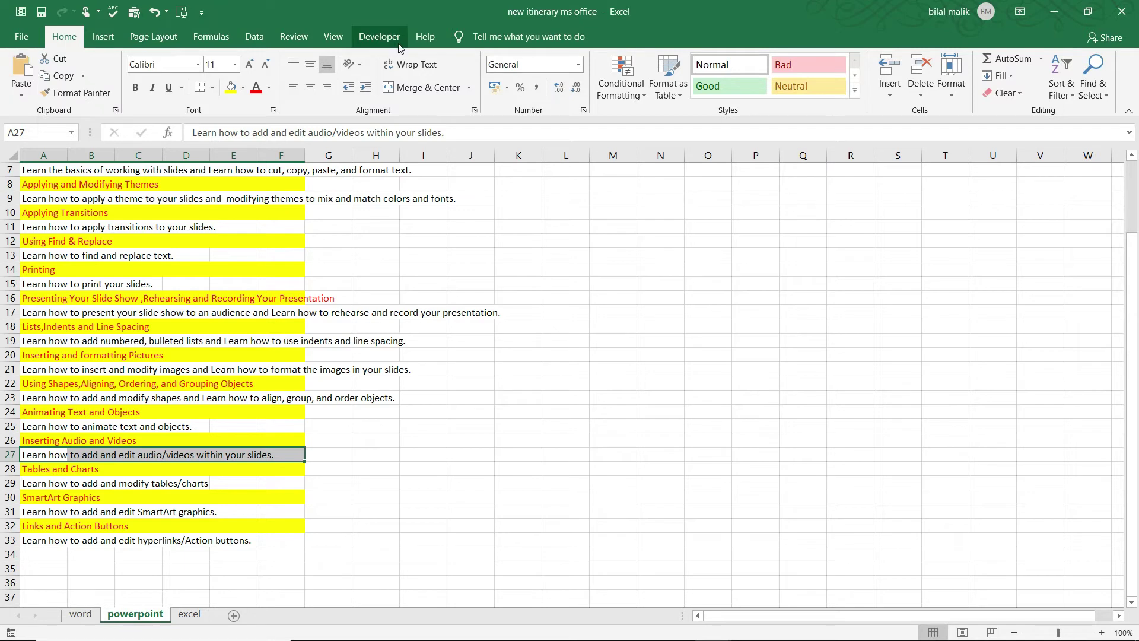
pyautogui.click(21, 37)
pyautogui.click(51, 140)
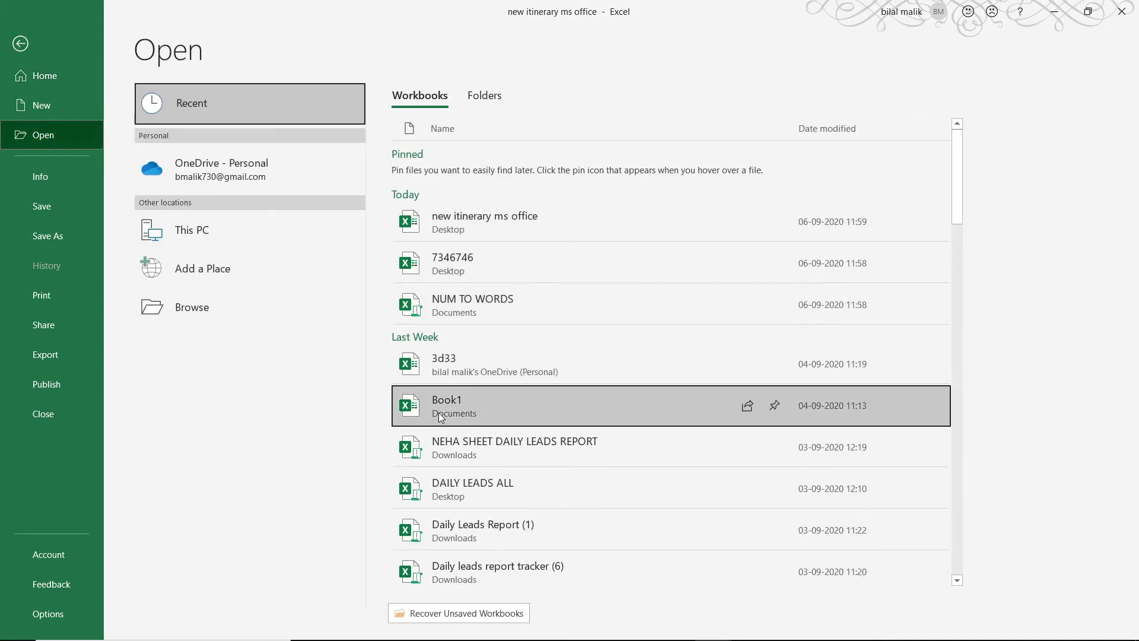
pyautogui.click(65, 136)
pyautogui.click(65, 137)
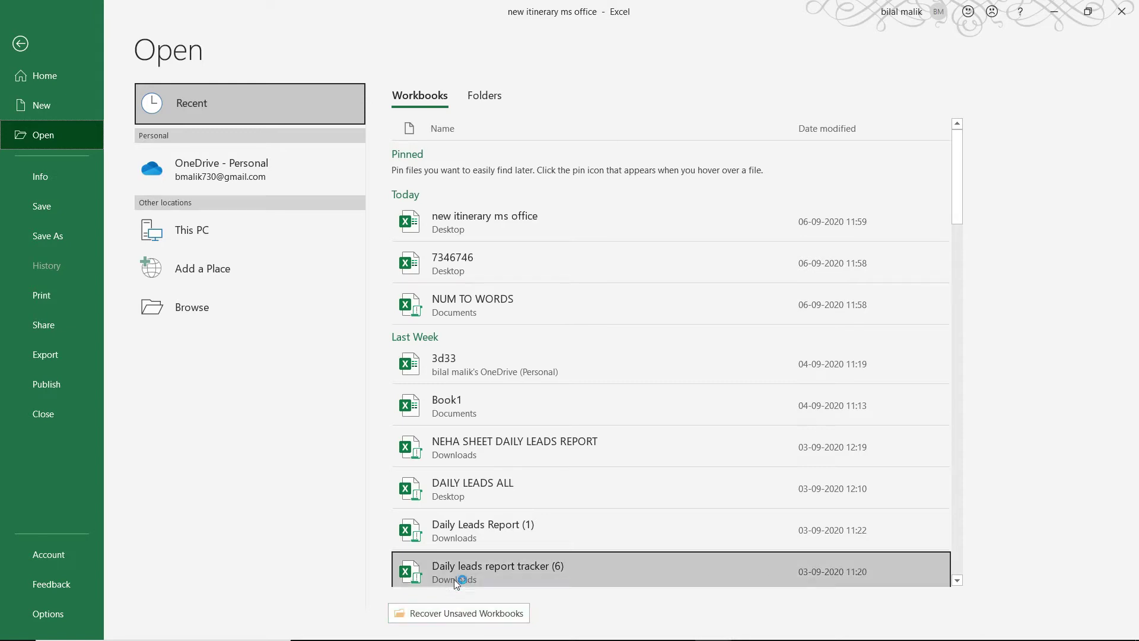
pyautogui.click(465, 613)
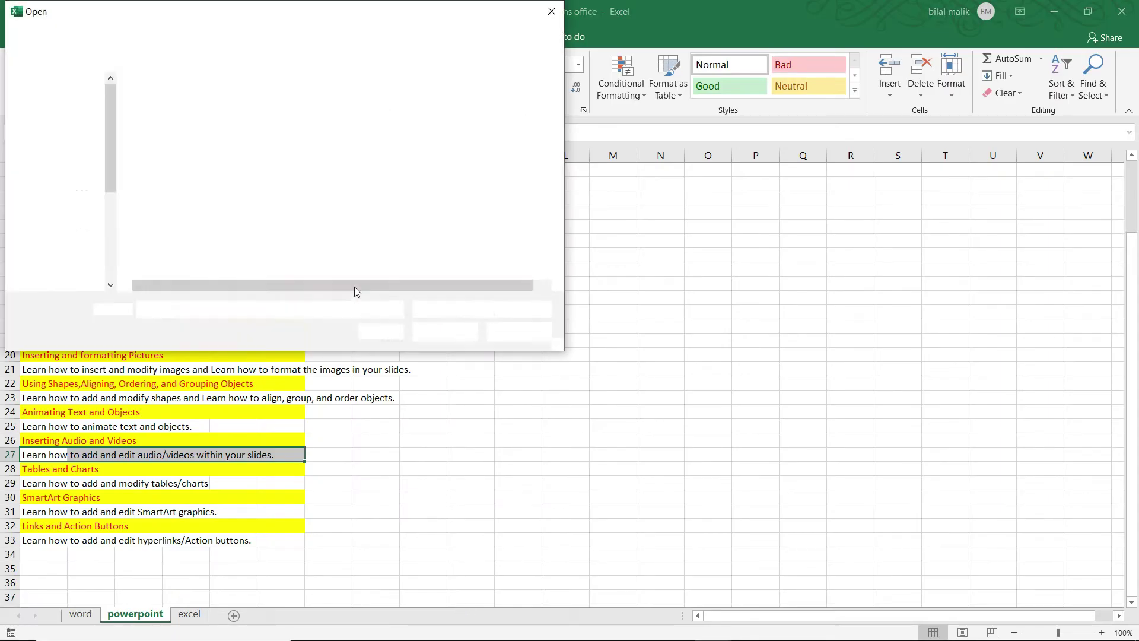
pyautogui.click(228, 119)
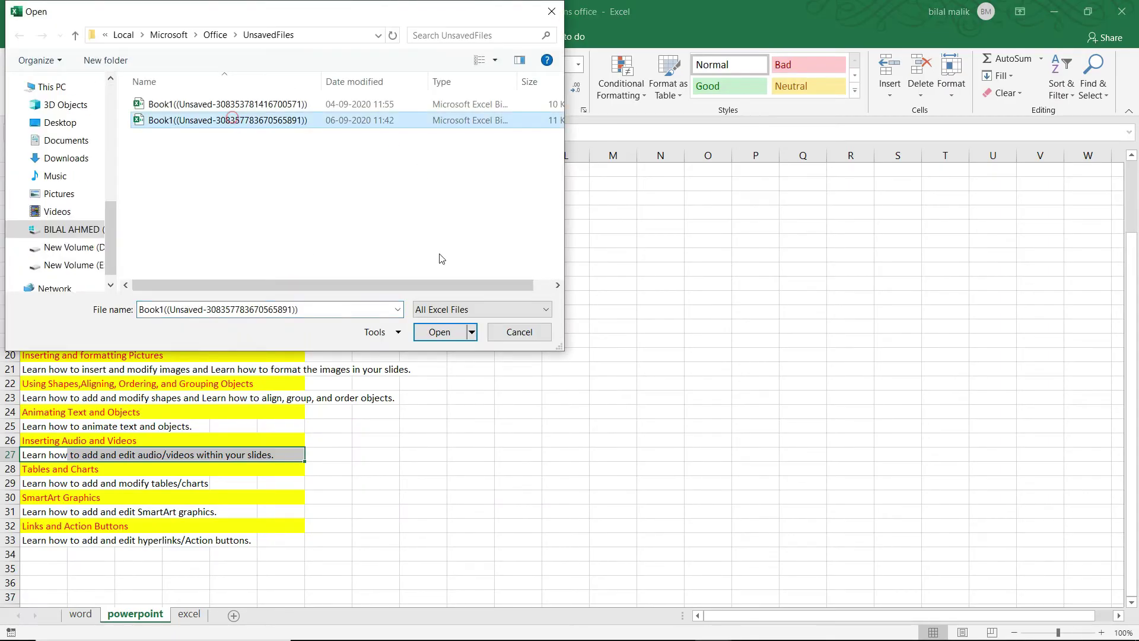
pyautogui.click(489, 337)
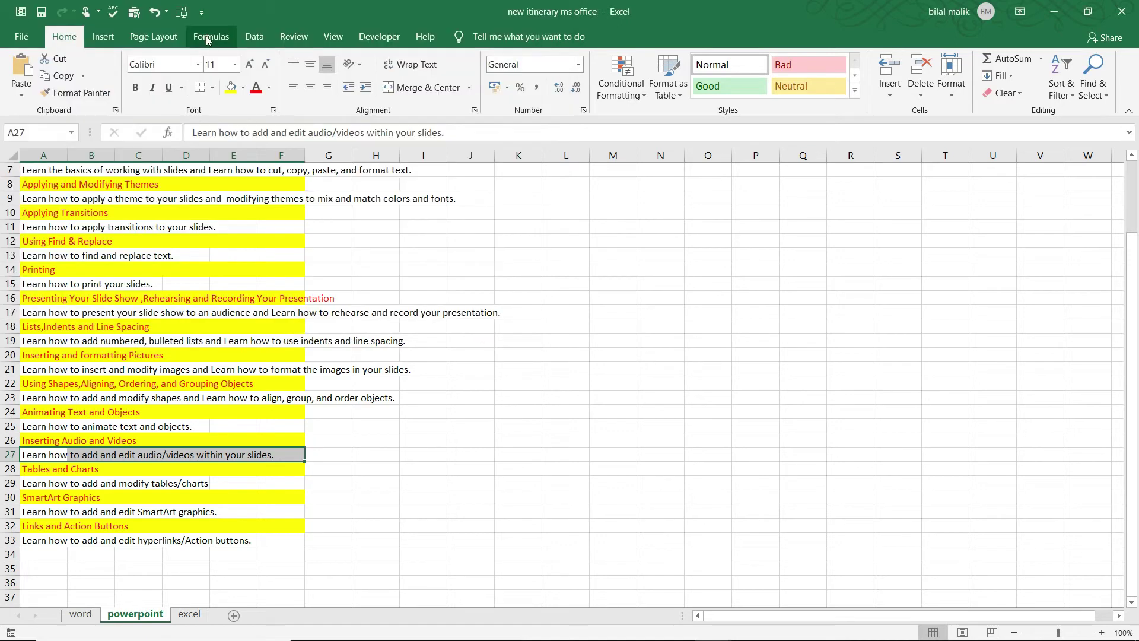
# Step: Review the Save settings in Excel Options, close the dialog, and return to the Open page
pyautogui.click(22, 36)
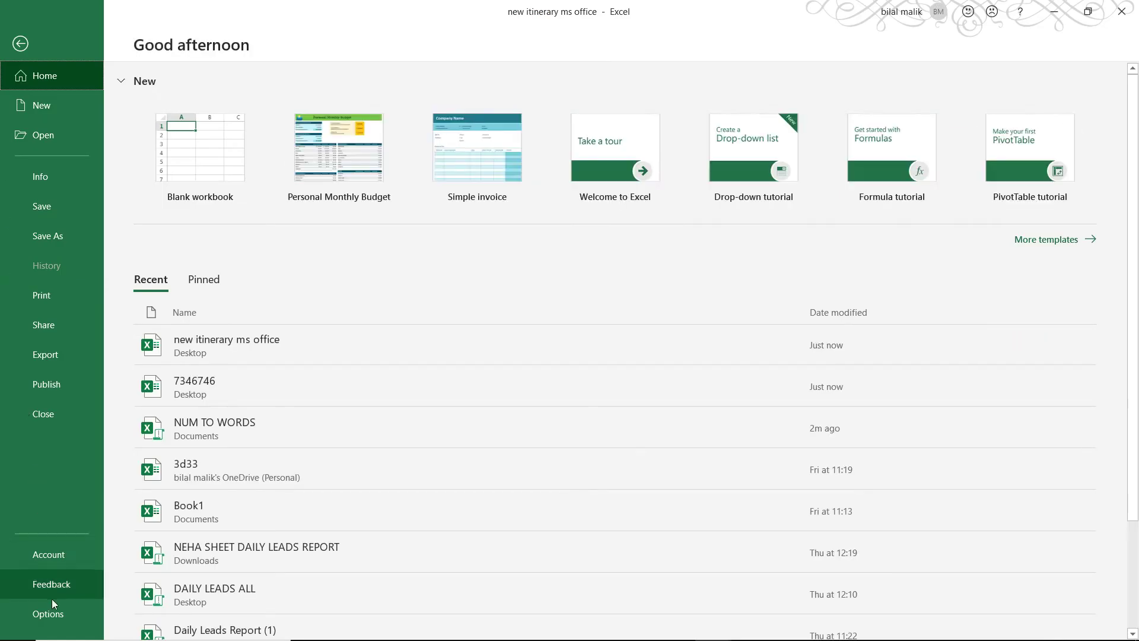
pyautogui.press('Escape')
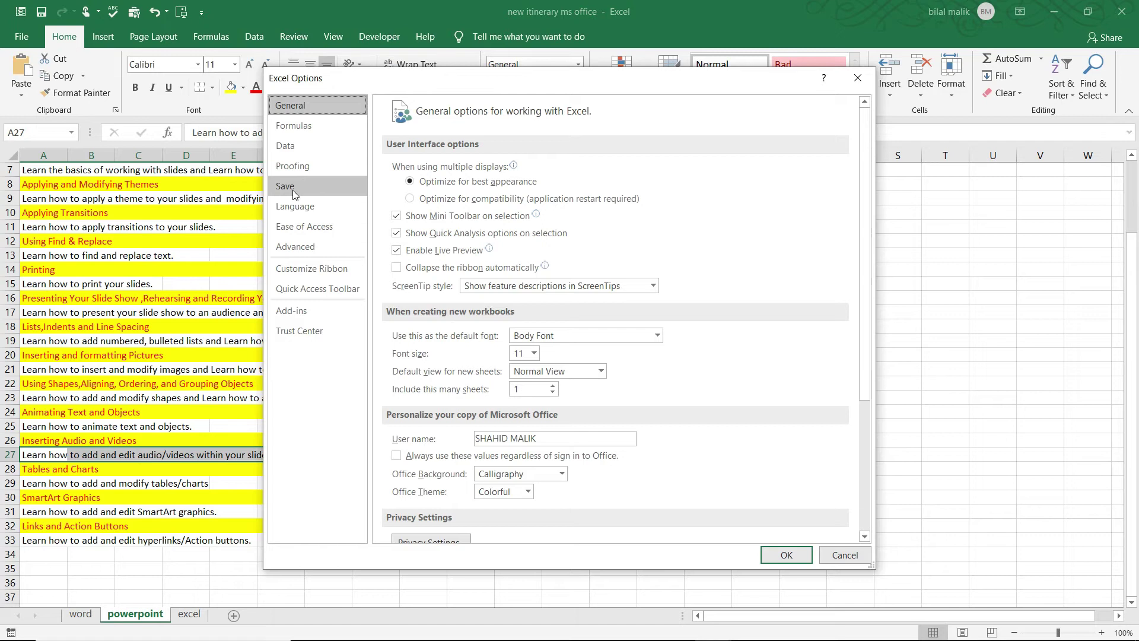
pyautogui.click(293, 190)
pyautogui.click(397, 272)
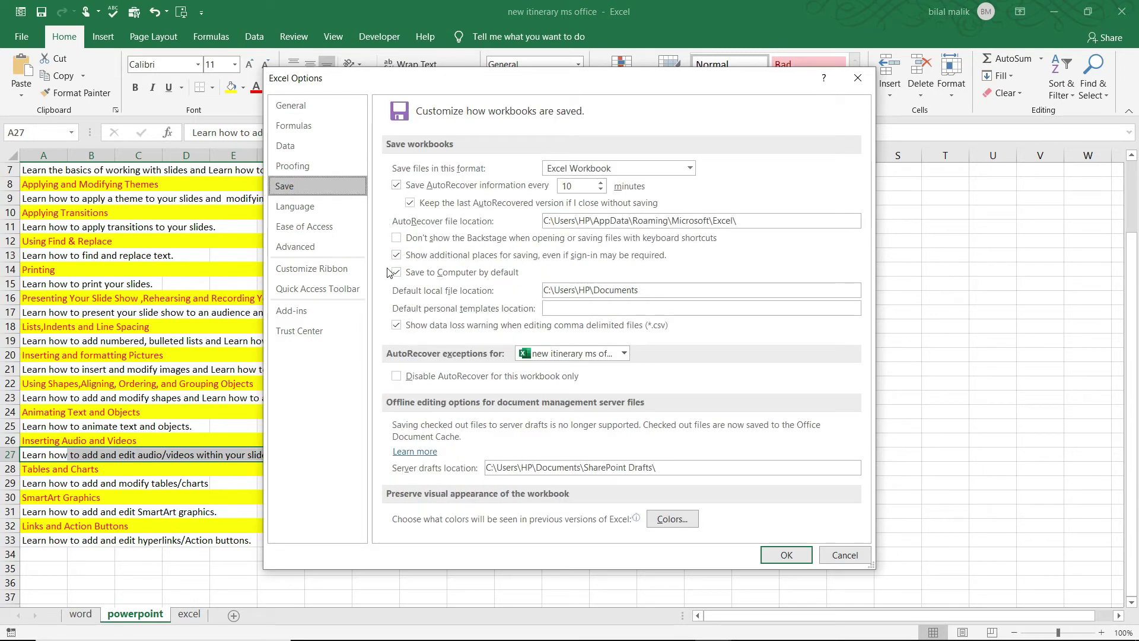
pyautogui.press('Return')
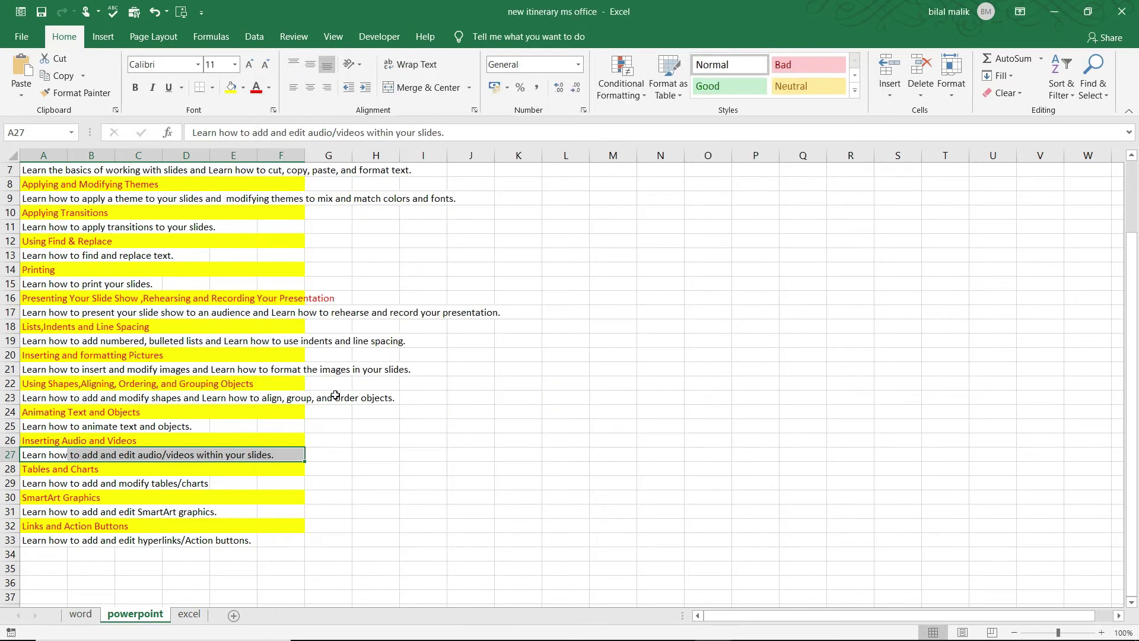
pyautogui.click(21, 37)
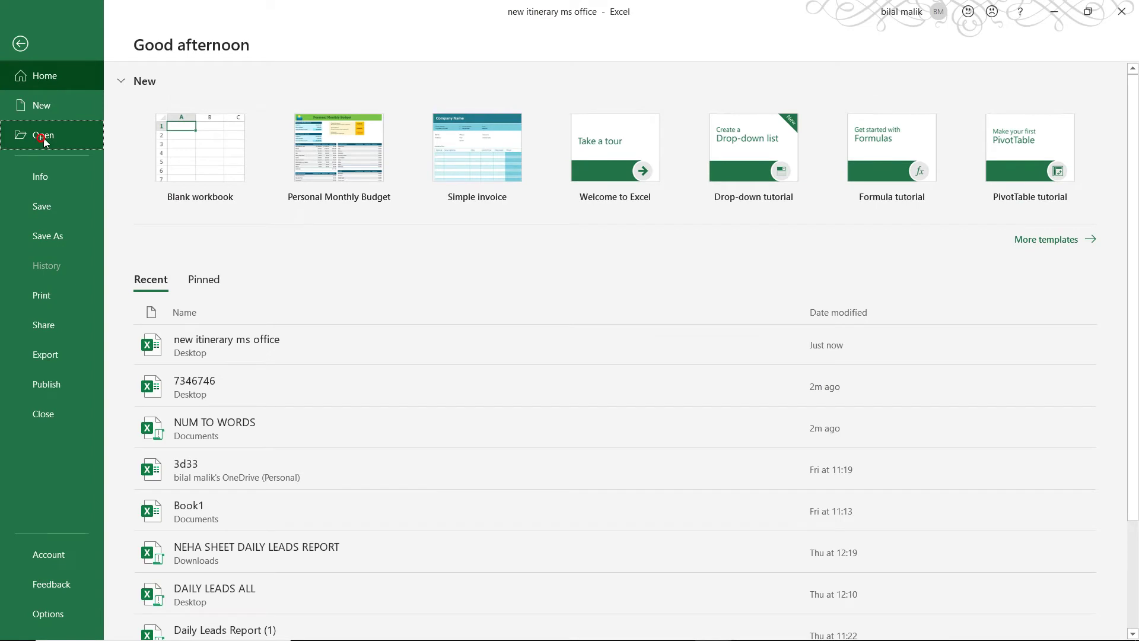
pyautogui.click(41, 137)
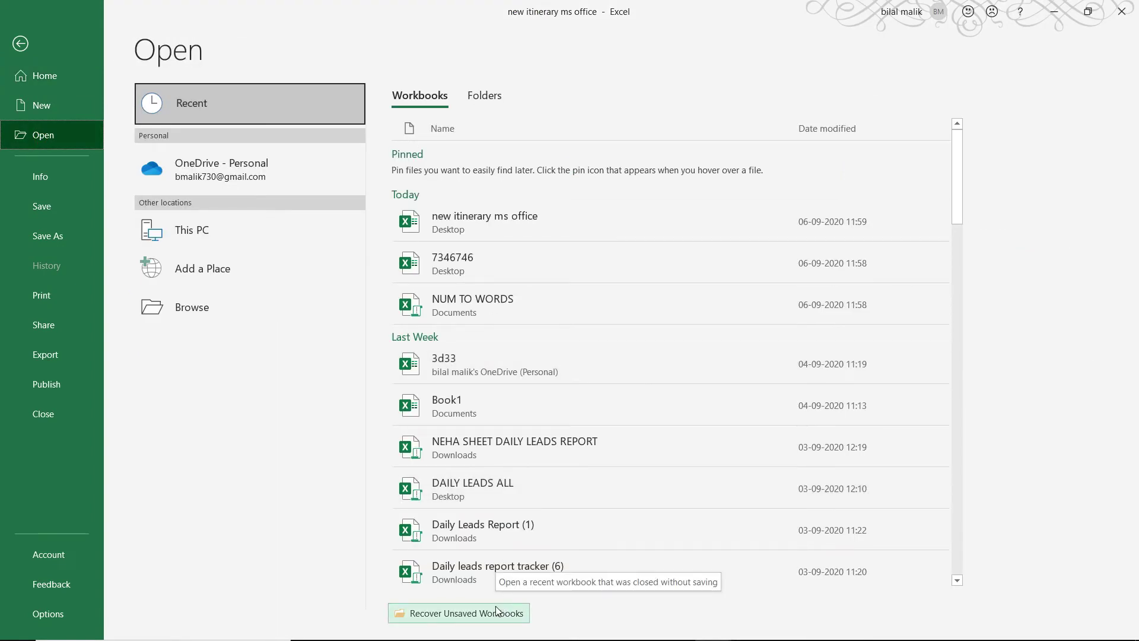
# Step: Create a new blank workbook, Book2, with Ctrl+N
pyautogui.hotkey('ctrl', 'n')
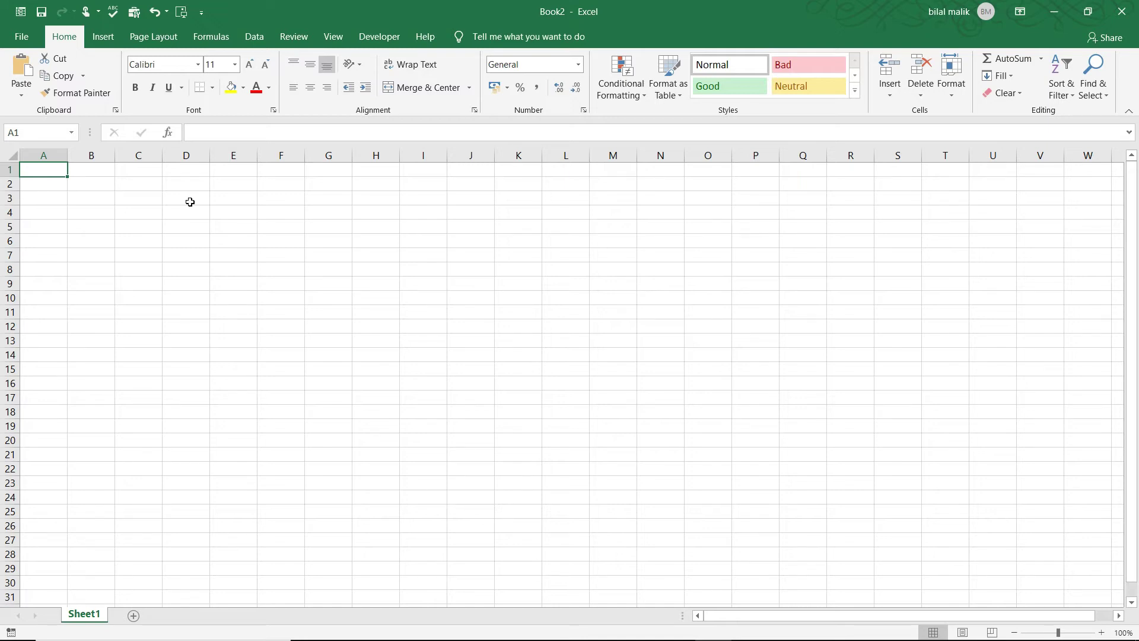
# Step: Use Save As to store the blank workbook on New Volume (D:) named 'my file'
pyautogui.click(25, 40)
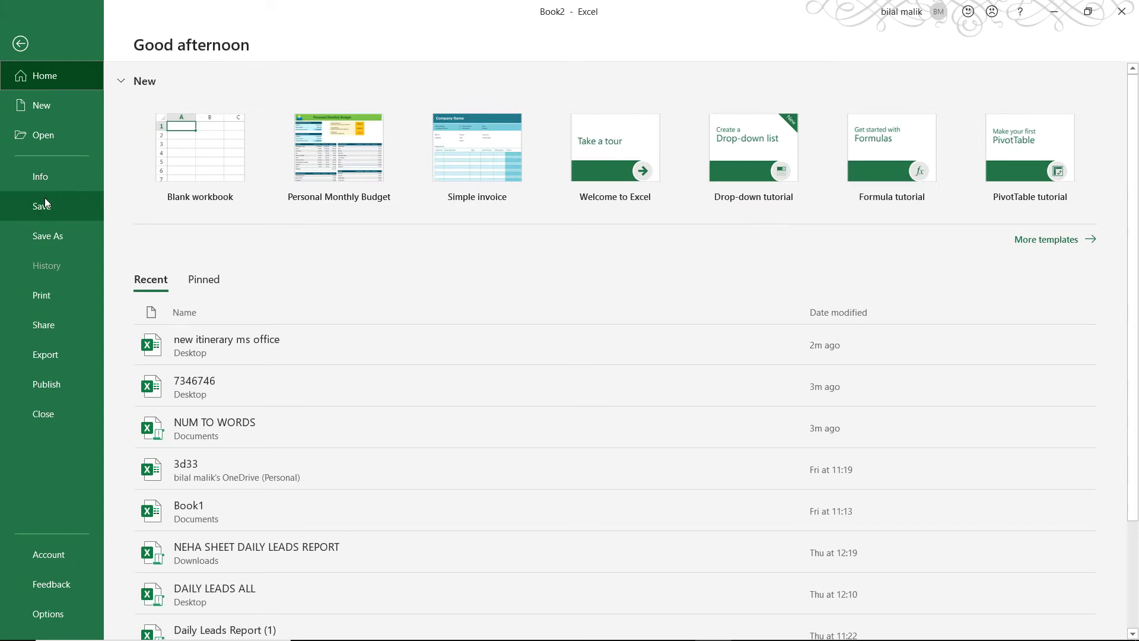
pyautogui.click(45, 199)
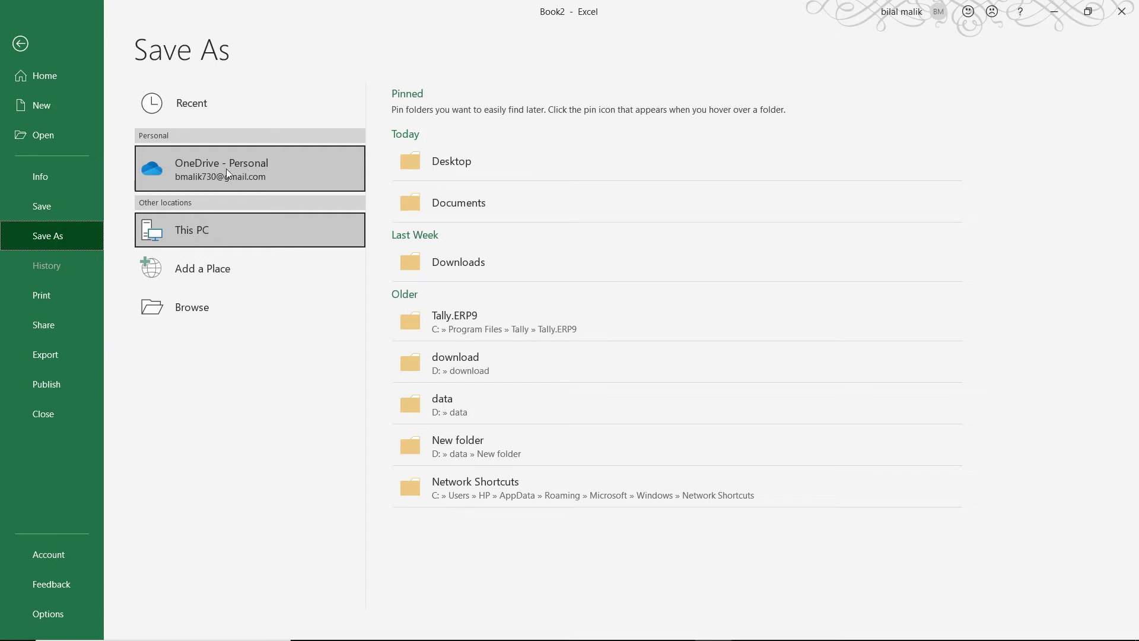
pyautogui.click(168, 313)
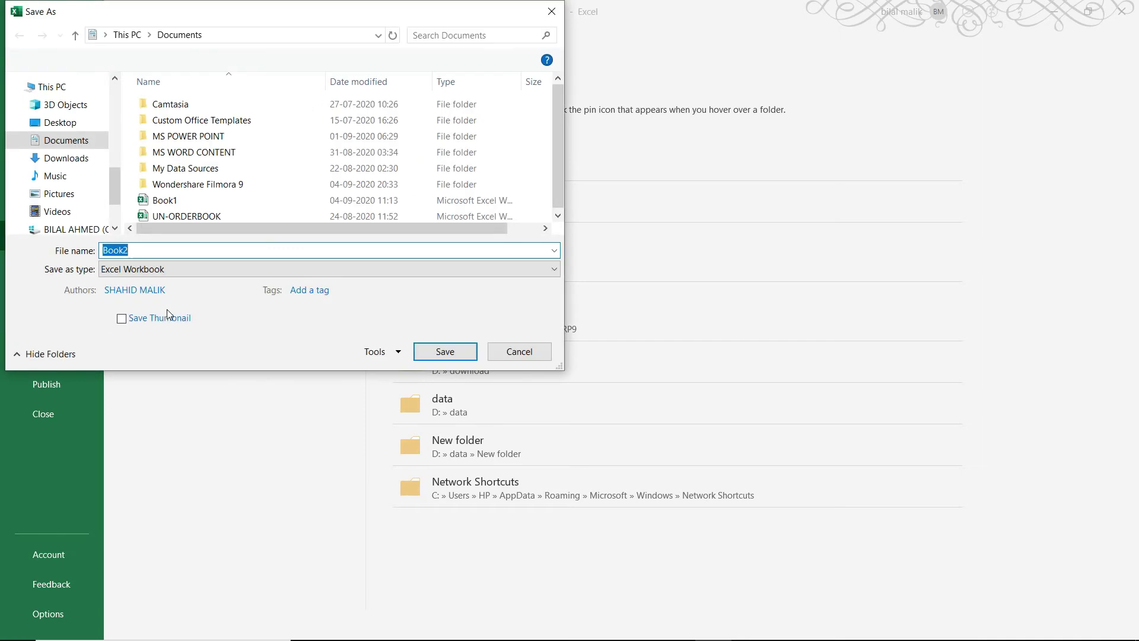
pyautogui.moveTo(114, 179)
pyautogui.mouseDown()
pyautogui.moveTo(117, 209)
pyautogui.moveTo(116, 189)
pyautogui.mouseUp()
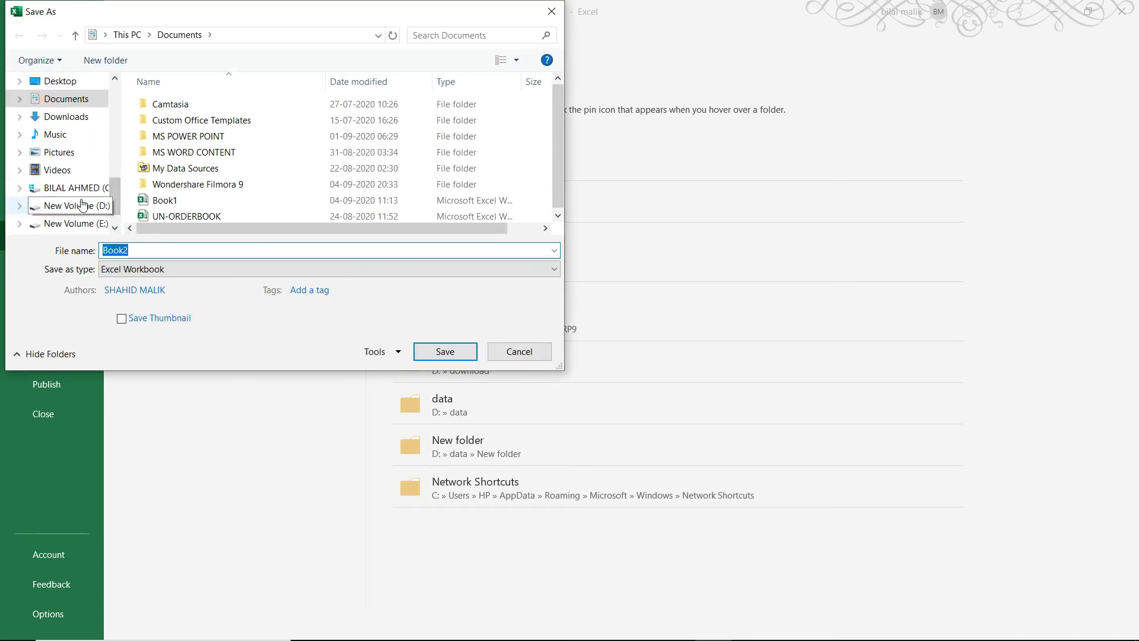
pyautogui.click(82, 206)
pyautogui.click(141, 249)
pyautogui.write('my file')
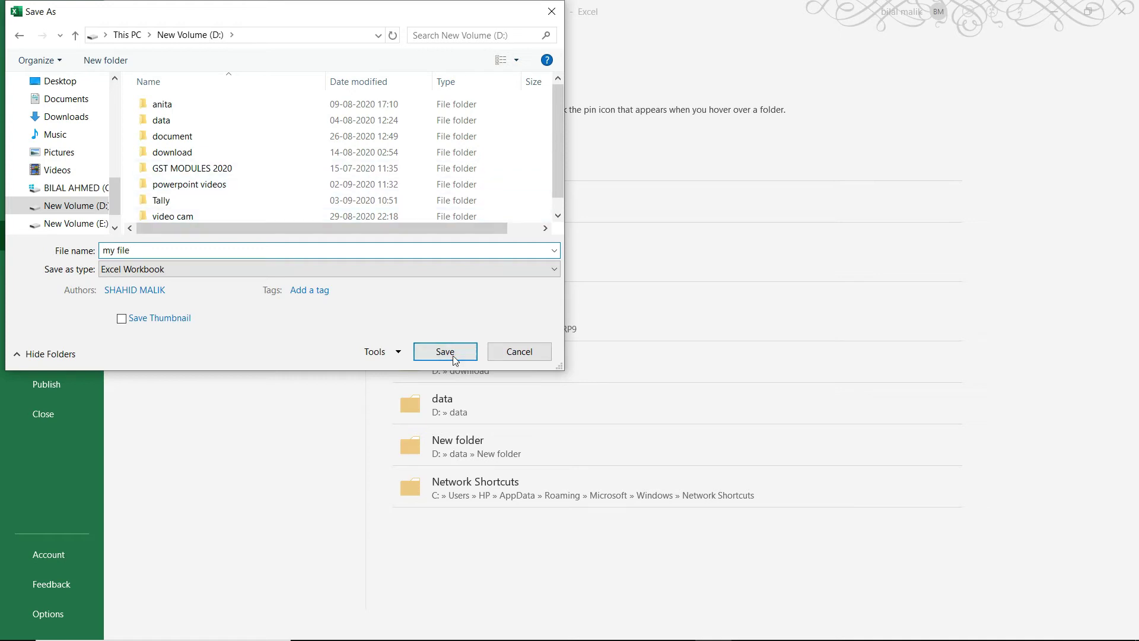
pyautogui.click(453, 355)
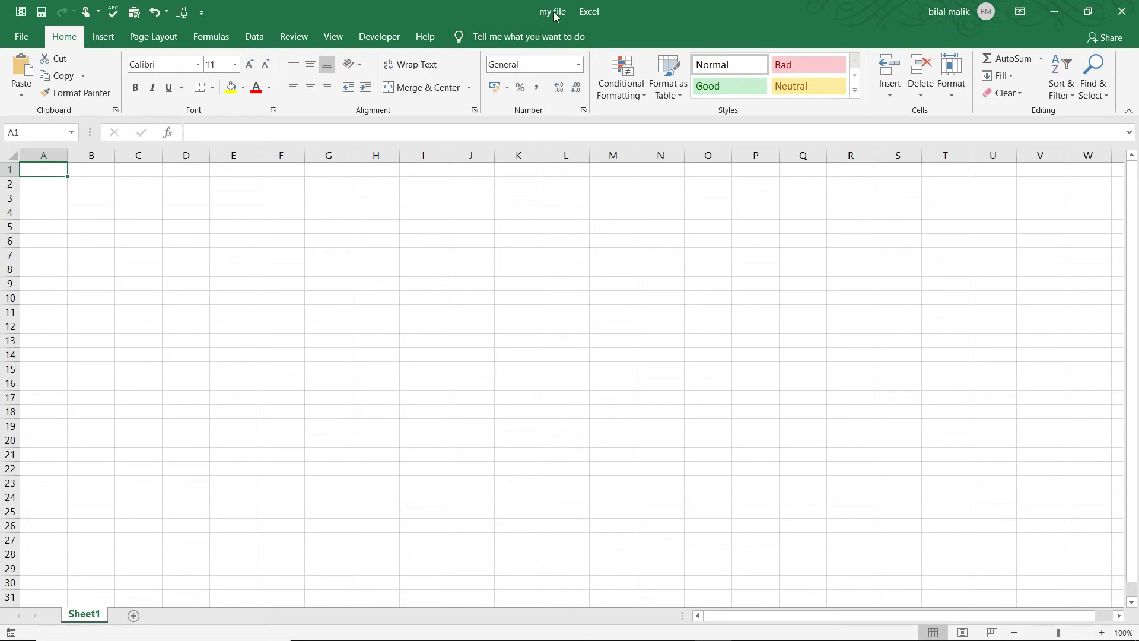
# Step: Show the backstage Home page with 'my file' on D: at the top of Recent
pyautogui.click(21, 37)
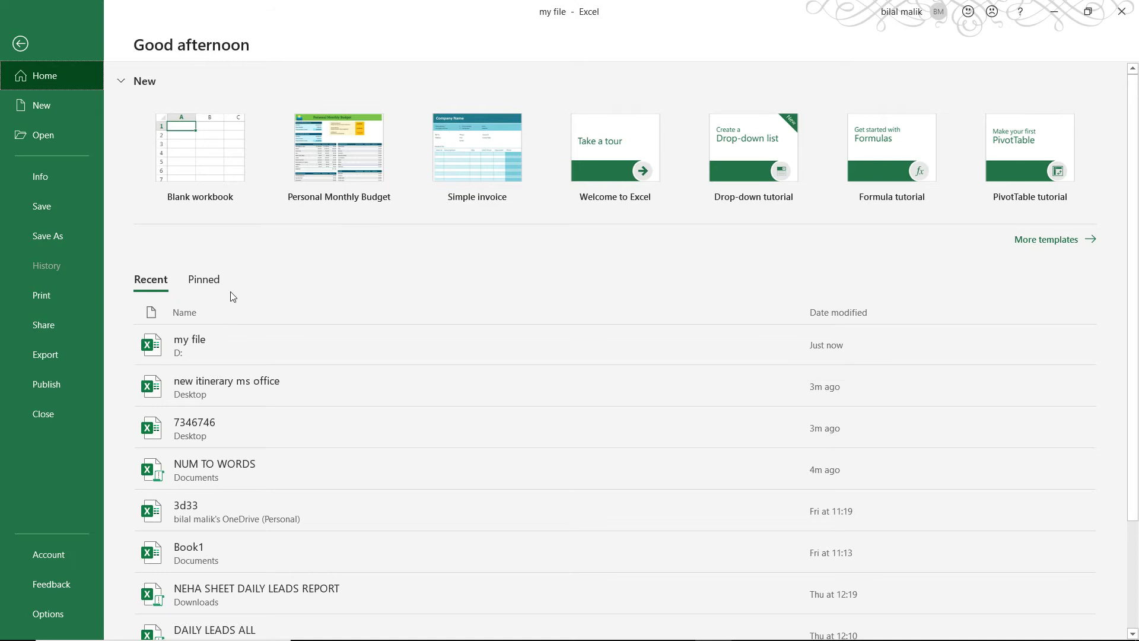
# Step: Pin 'my file' to the Pinned workbooks list and return to its empty Sheet1
pyautogui.click(213, 281)
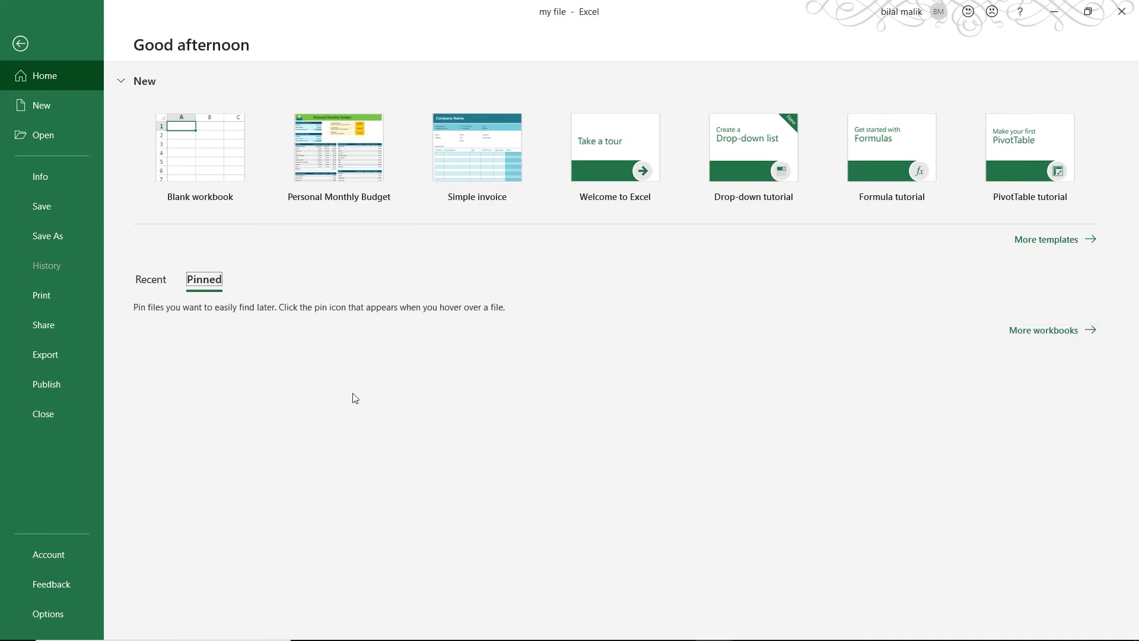
pyautogui.click(150, 280)
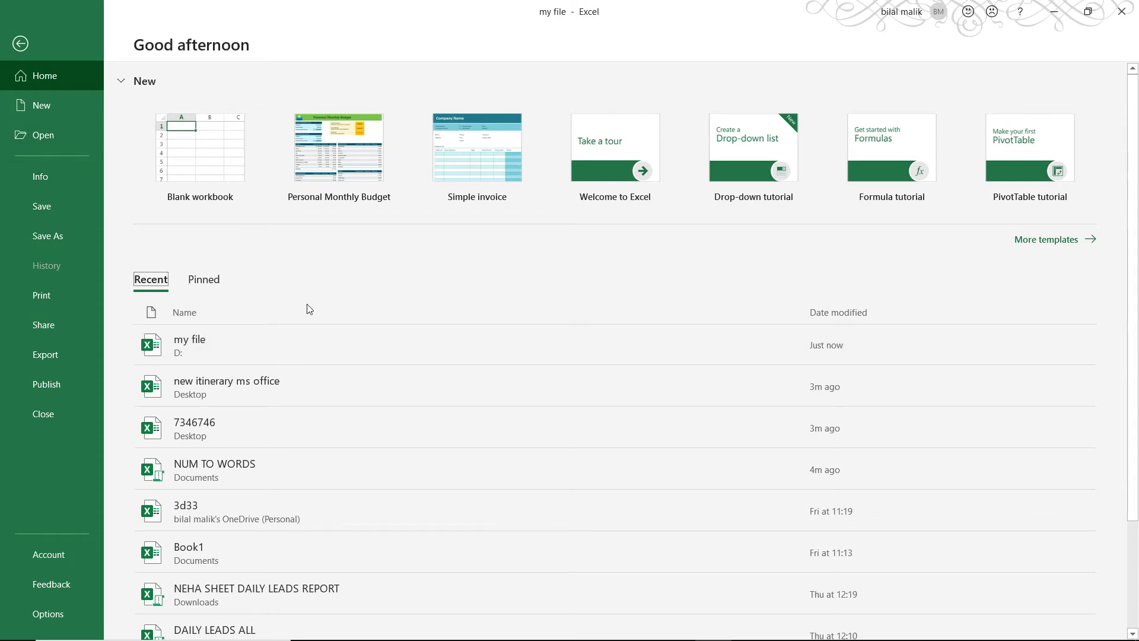
pyautogui.click(667, 352)
pyautogui.click(785, 344)
pyautogui.click(204, 279)
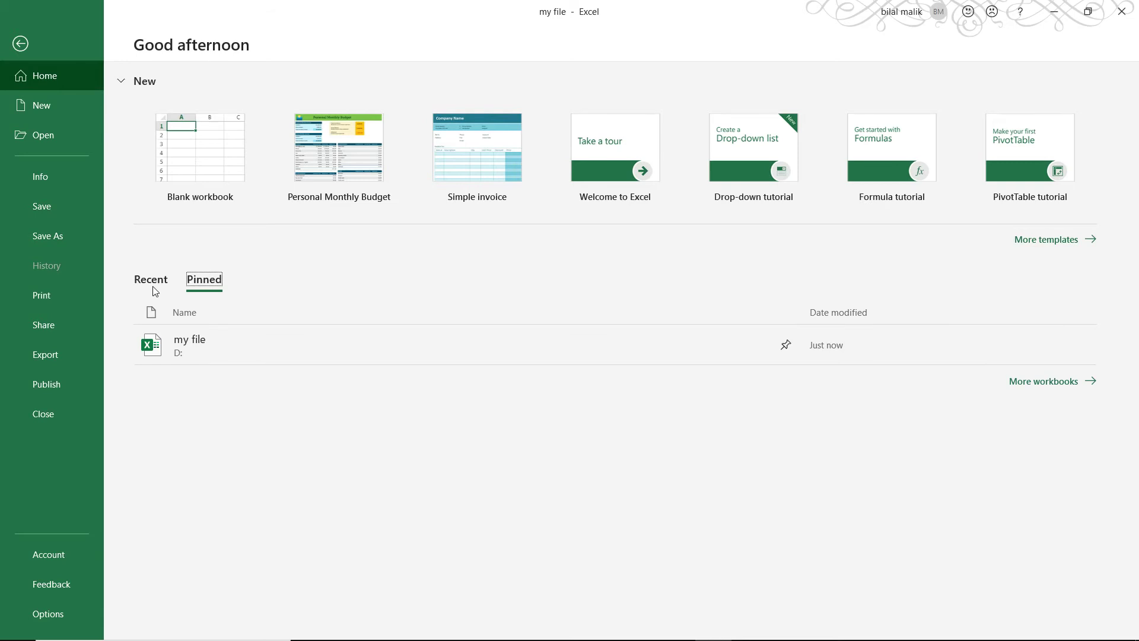
pyautogui.press('Escape')
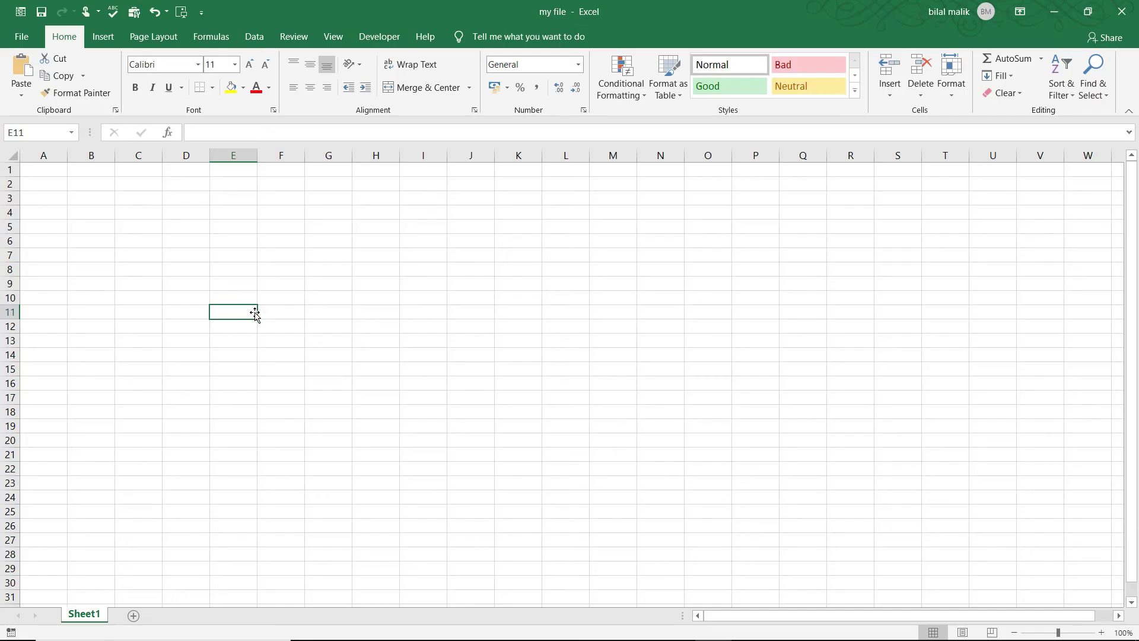
# Step: Enter 'fghfj' in E11 and 'hjvbhkb' in F11, then save the workbook
pyautogui.write('fghfj')
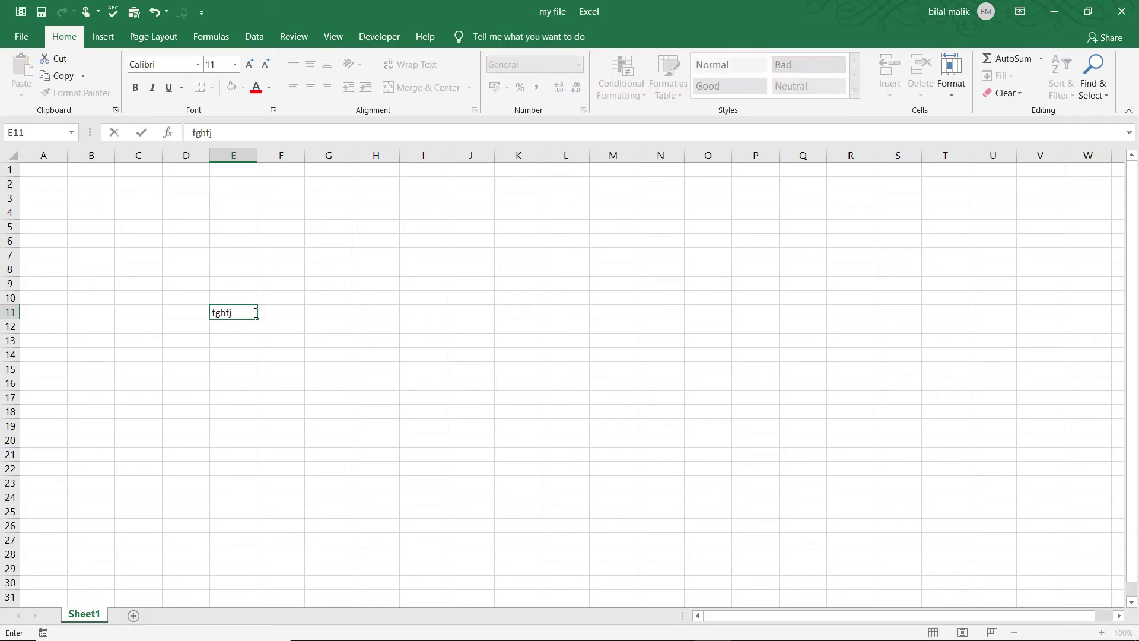
pyautogui.press('Tab')
pyautogui.write('hjvbhkb')
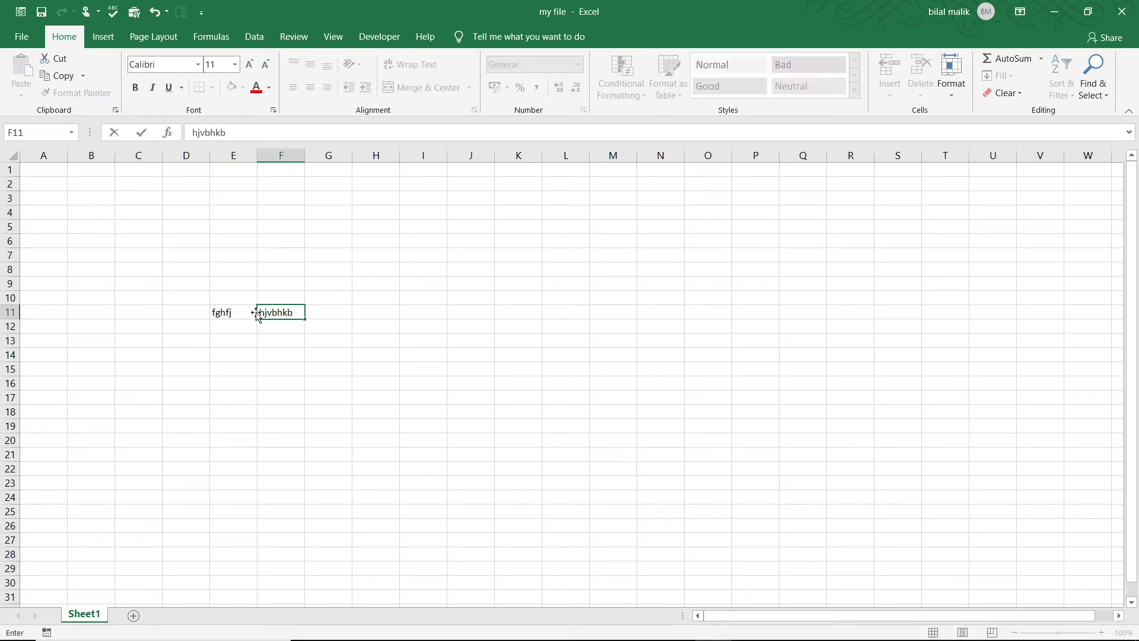
pyautogui.click(147, 343)
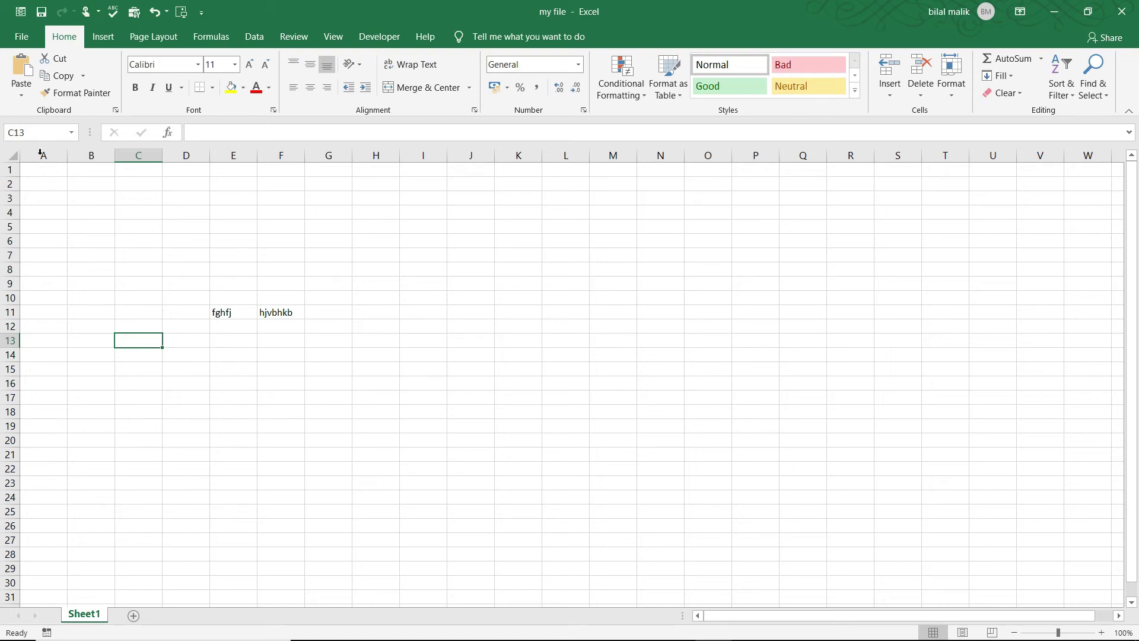
pyautogui.click(17, 37)
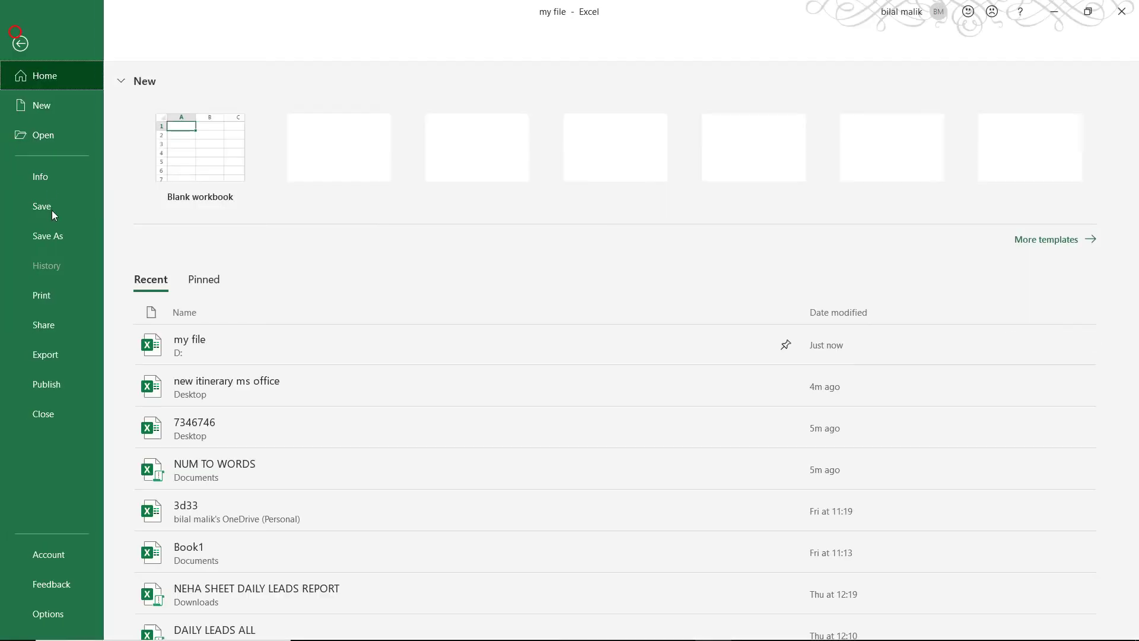
pyautogui.click(49, 218)
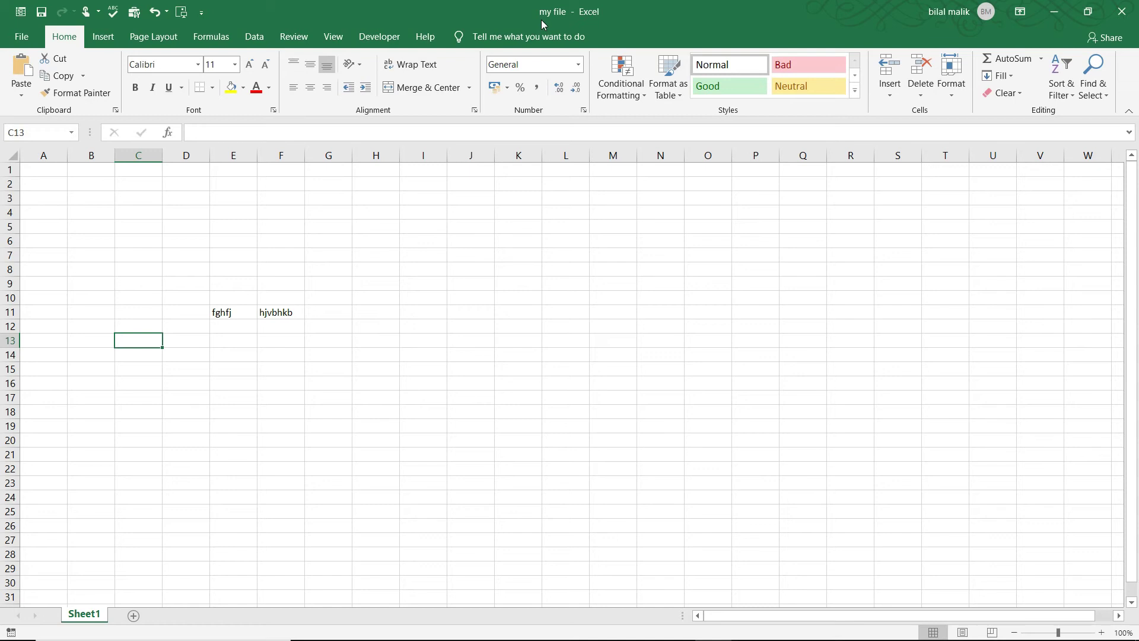
# Step: Save a copy of the workbook as 'my file2' on New Volume (E:)
pyautogui.click(23, 36)
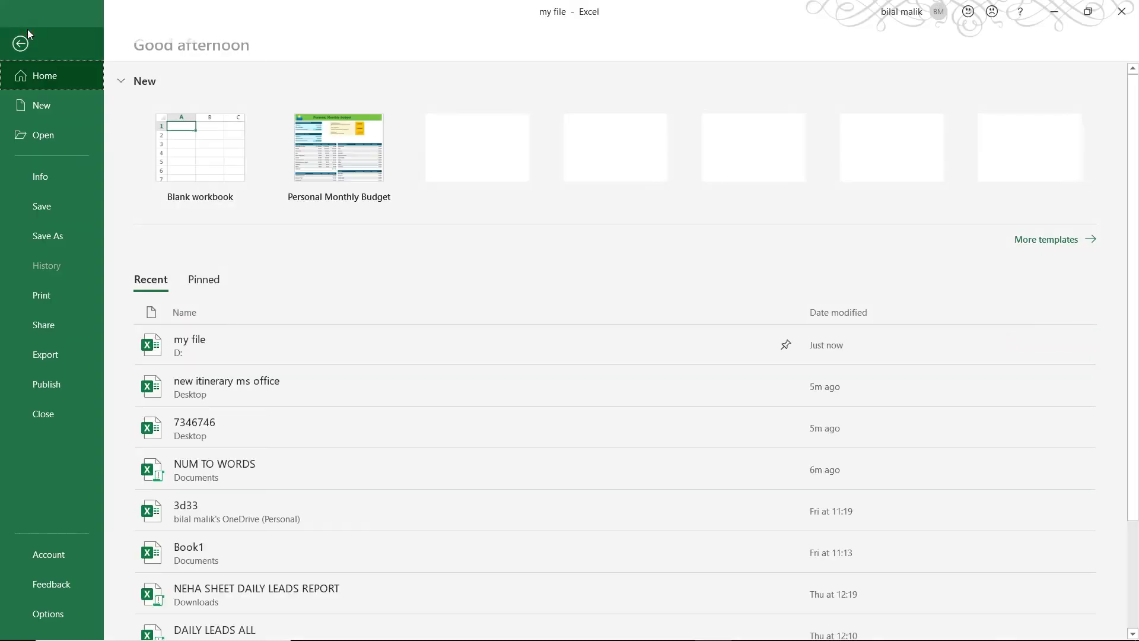
pyautogui.click(41, 238)
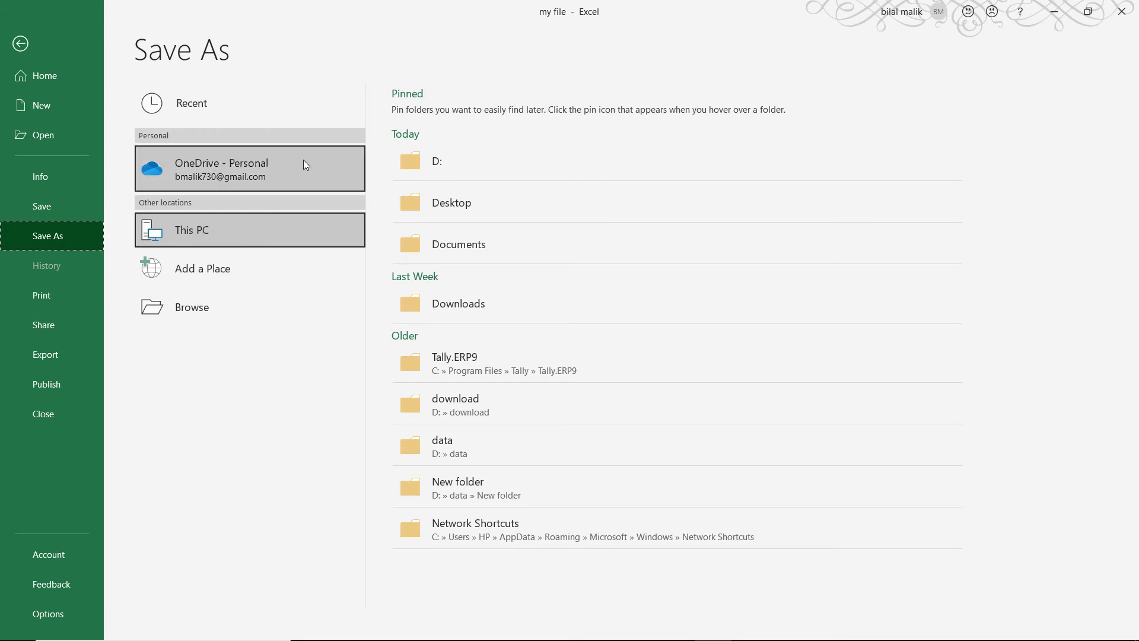
pyautogui.click(217, 307)
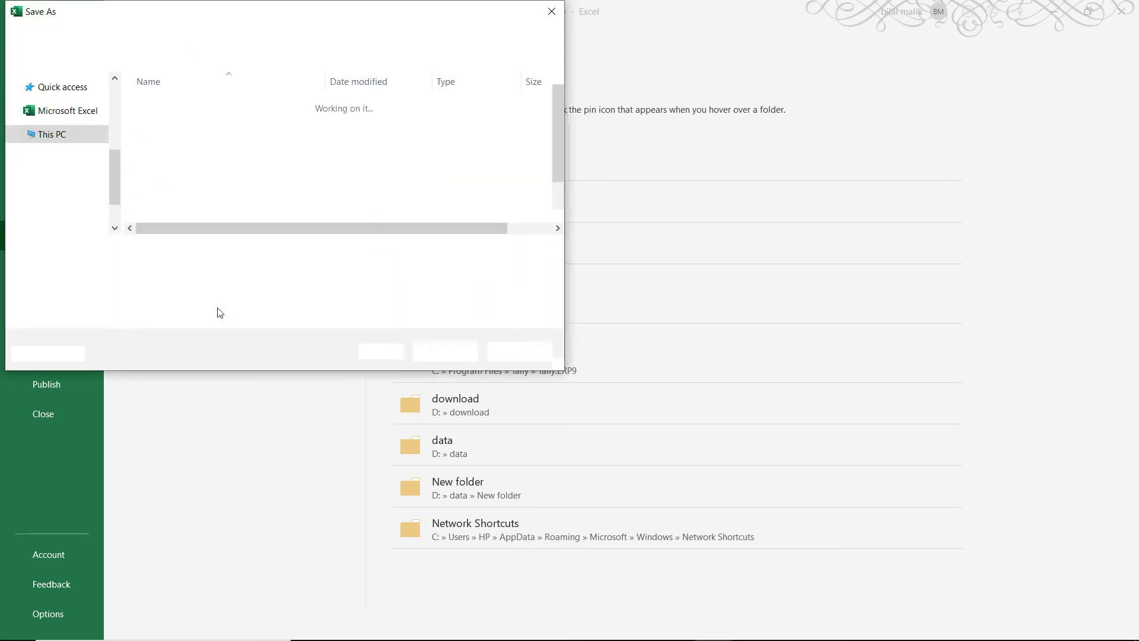
pyautogui.scroll(3, 112, 160)
pyautogui.scroll(-4, 113, 160)
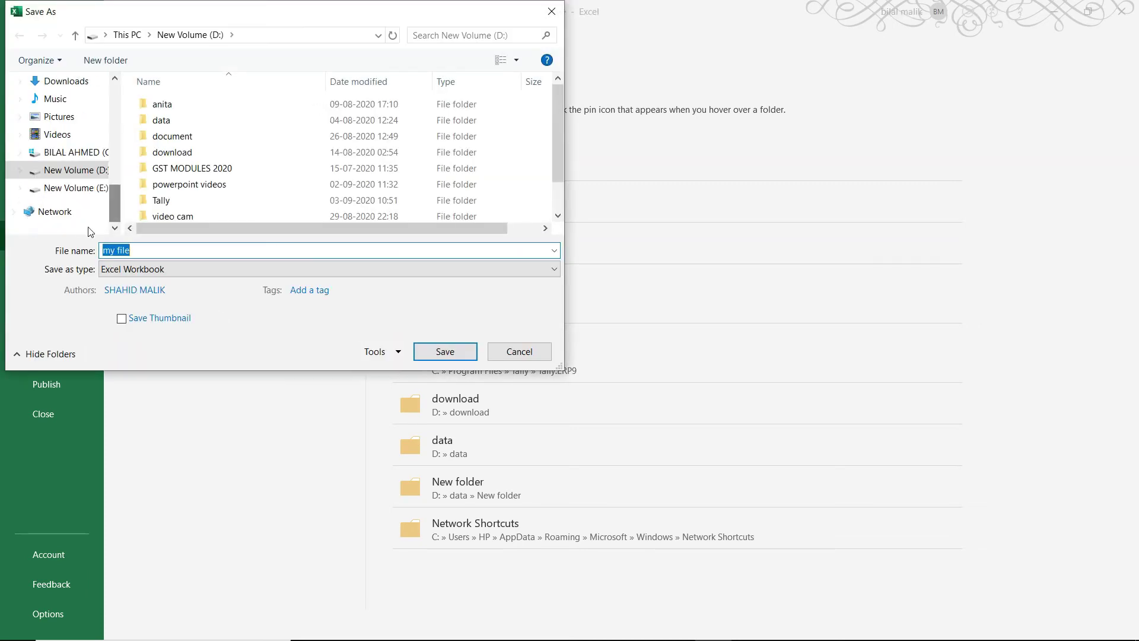
pyautogui.click(68, 188)
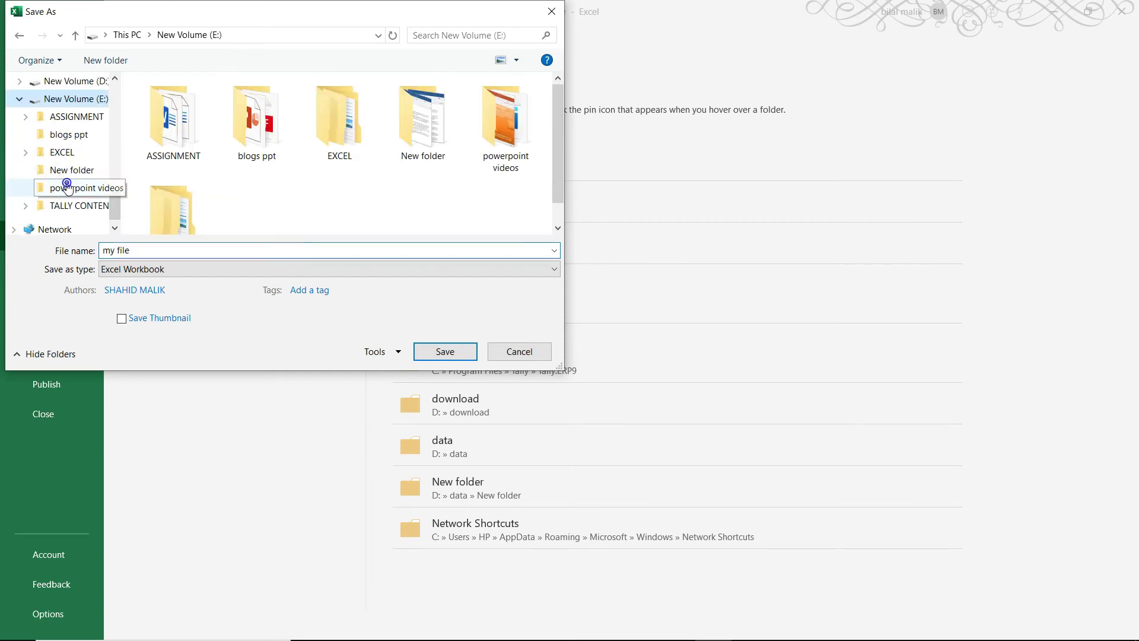
pyautogui.click(154, 253)
pyautogui.click(154, 253)
pyautogui.write('2')
pyautogui.click(429, 356)
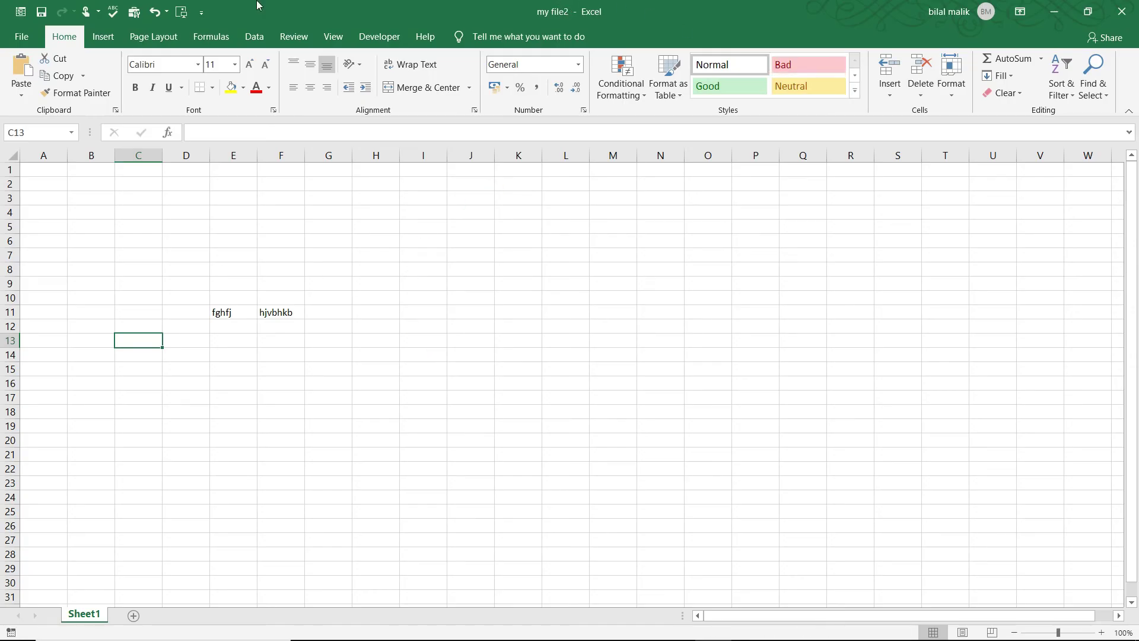
pyautogui.click(22, 36)
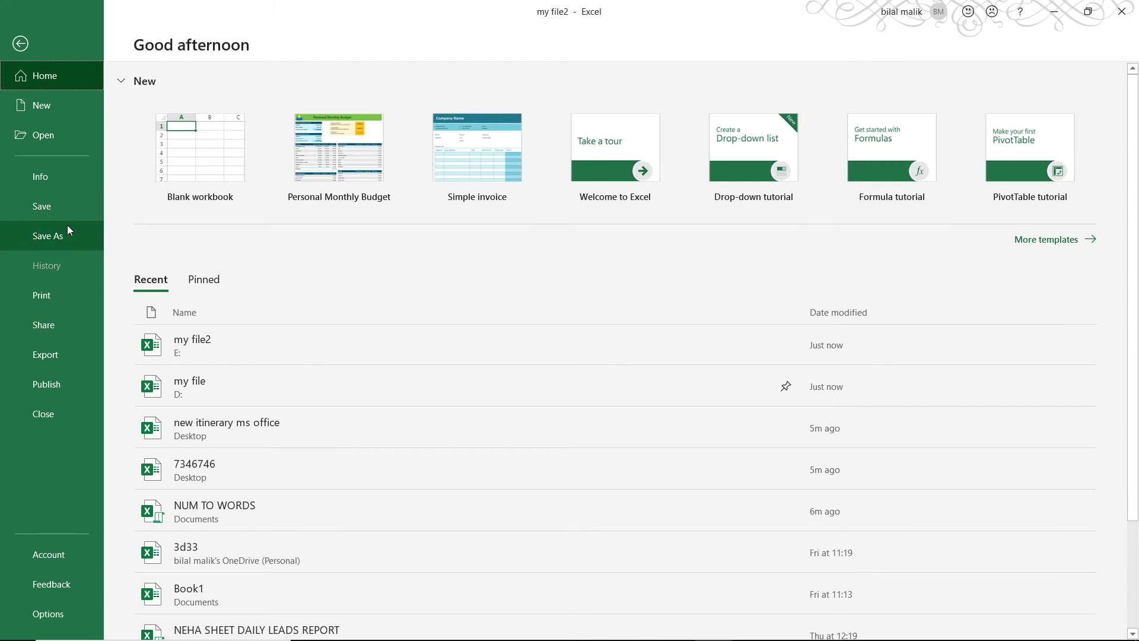
pyautogui.press('Escape')
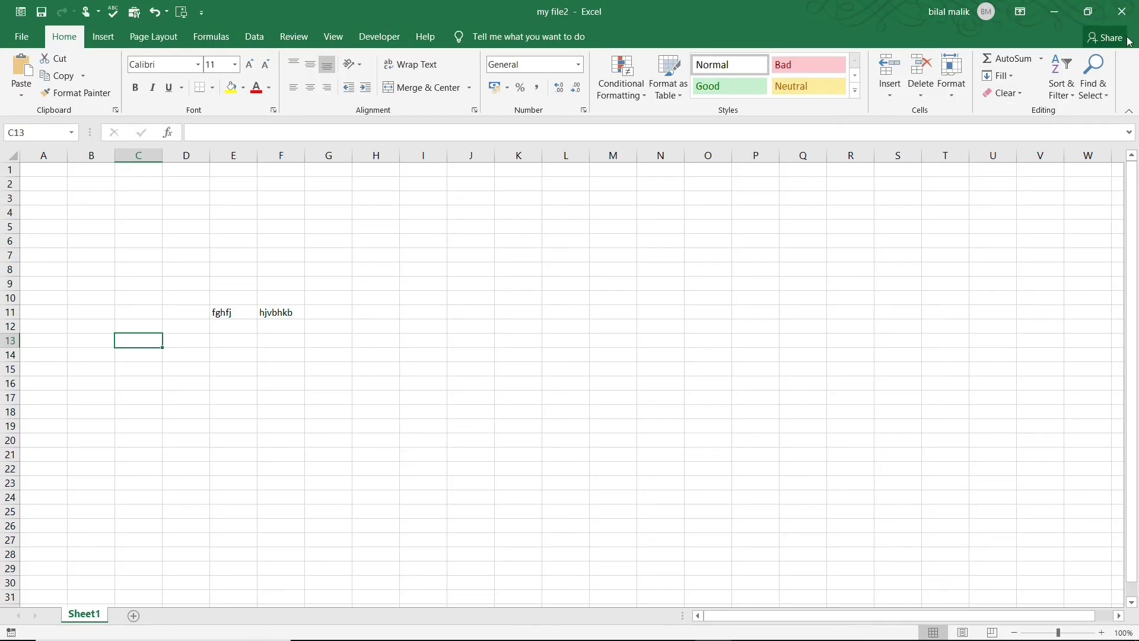
# Step: From Share, save my file2 to the Documents folder of OneDrive - Personal
pyautogui.click(1095, 41)
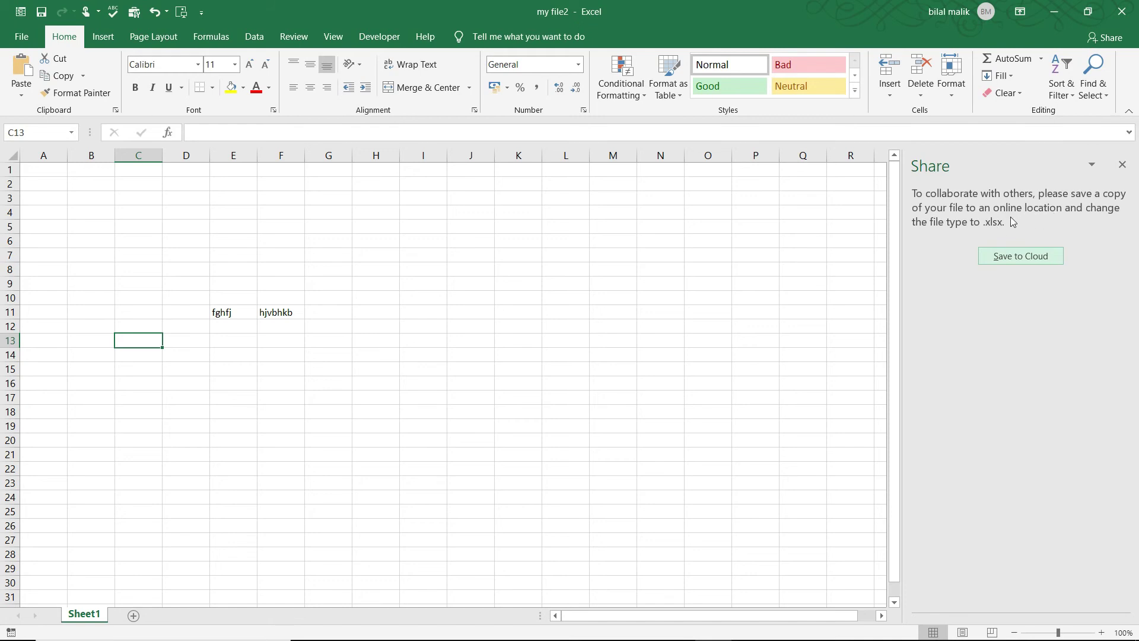
pyautogui.click(1010, 256)
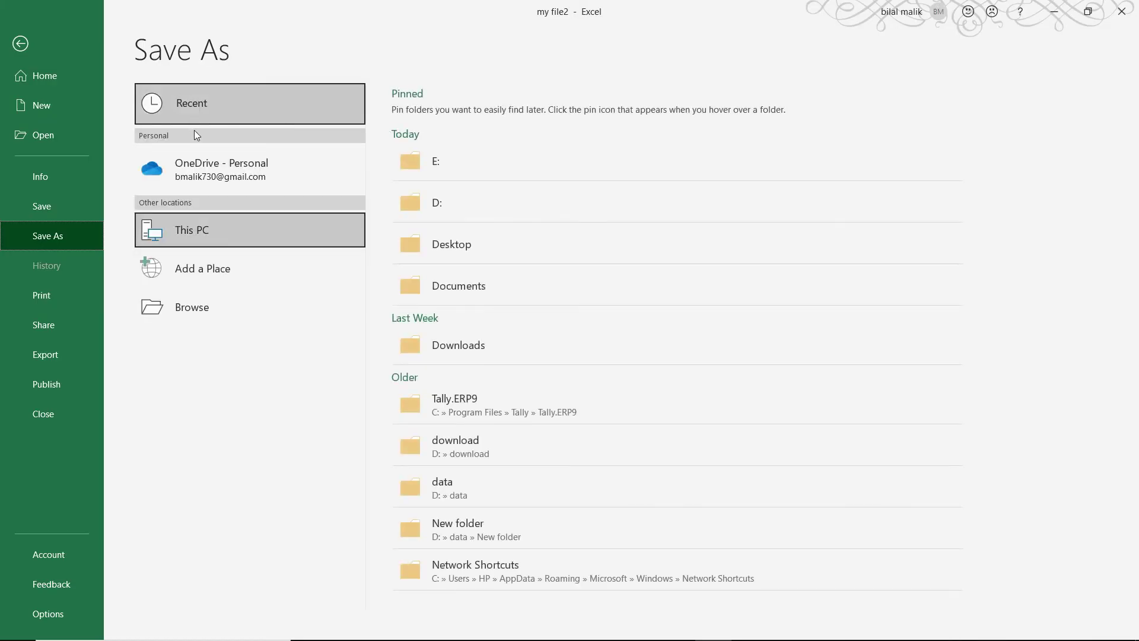
pyautogui.click(207, 156)
pyautogui.click(461, 209)
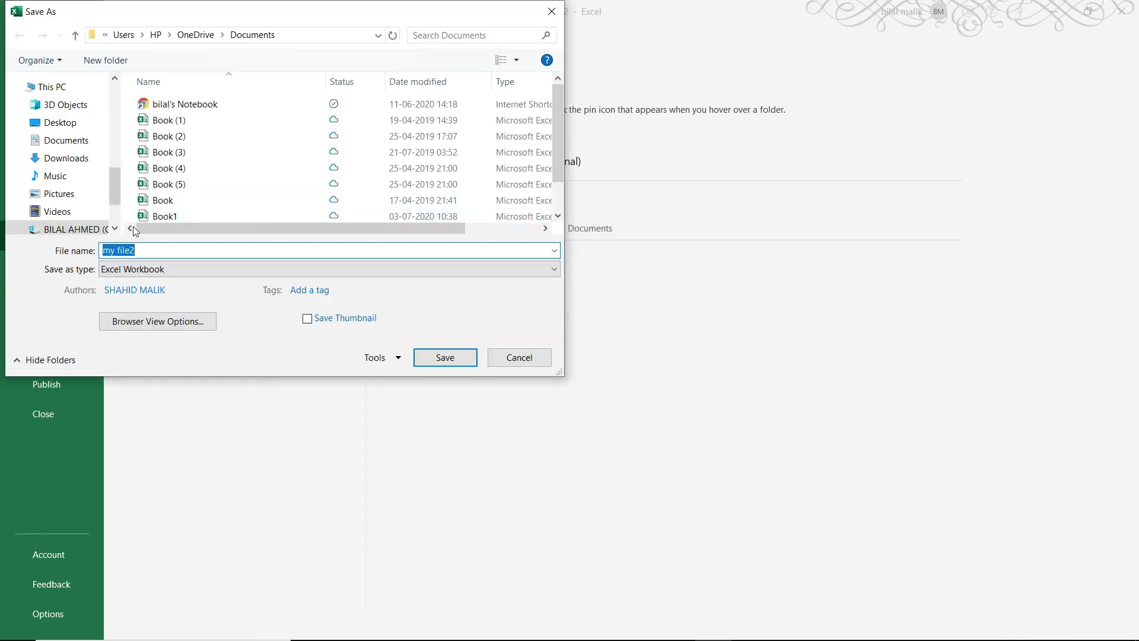
pyautogui.click(449, 358)
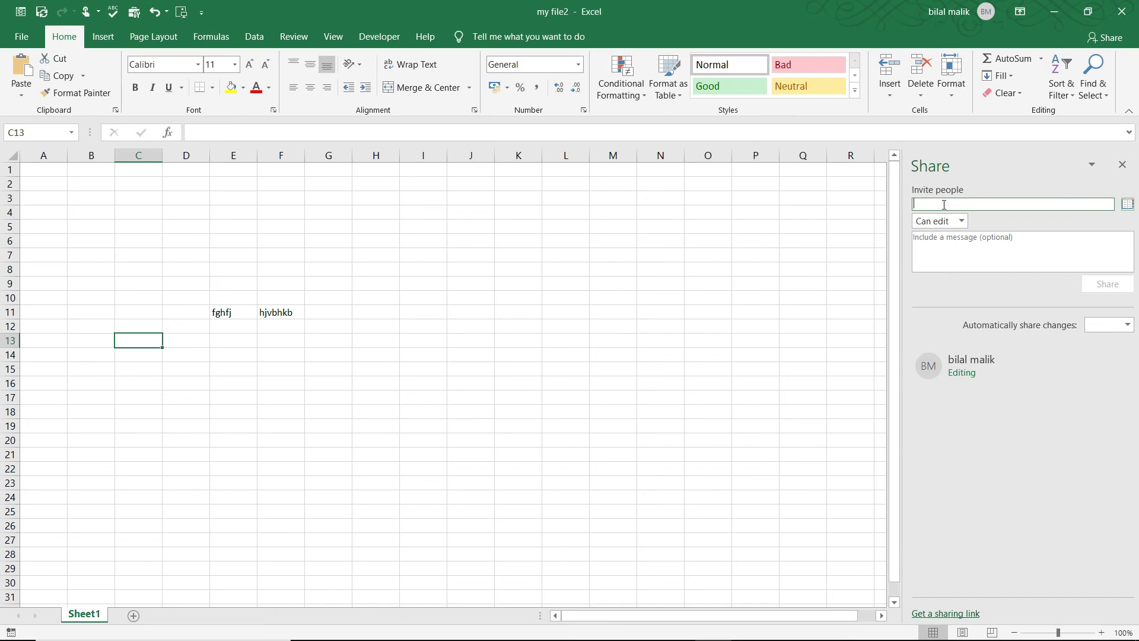
pyautogui.click(953, 223)
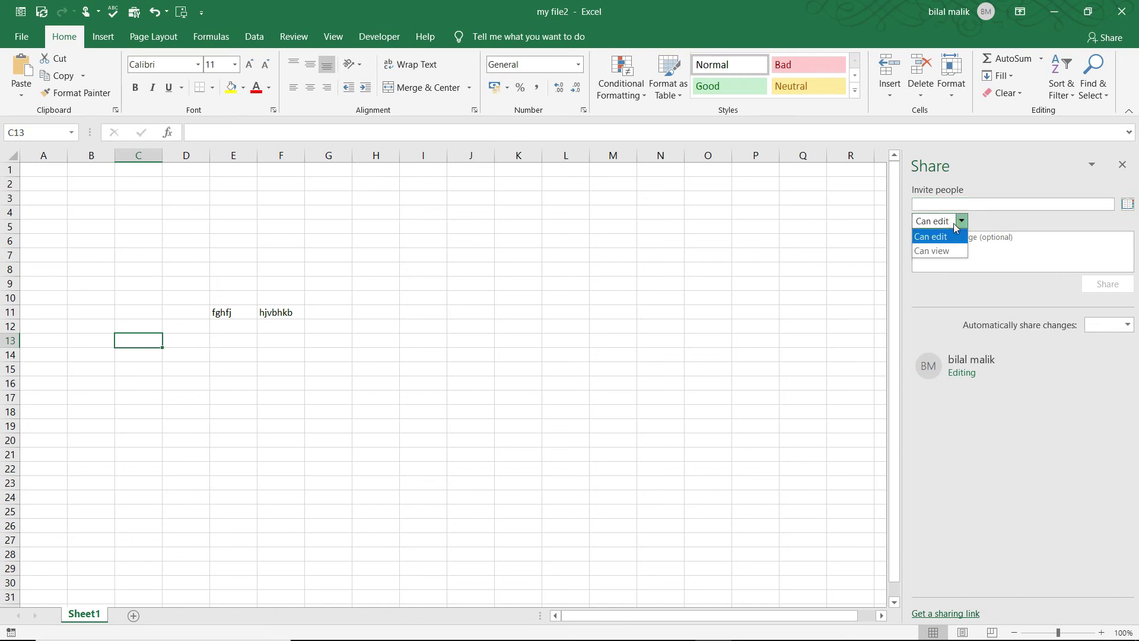
pyautogui.click(932, 250)
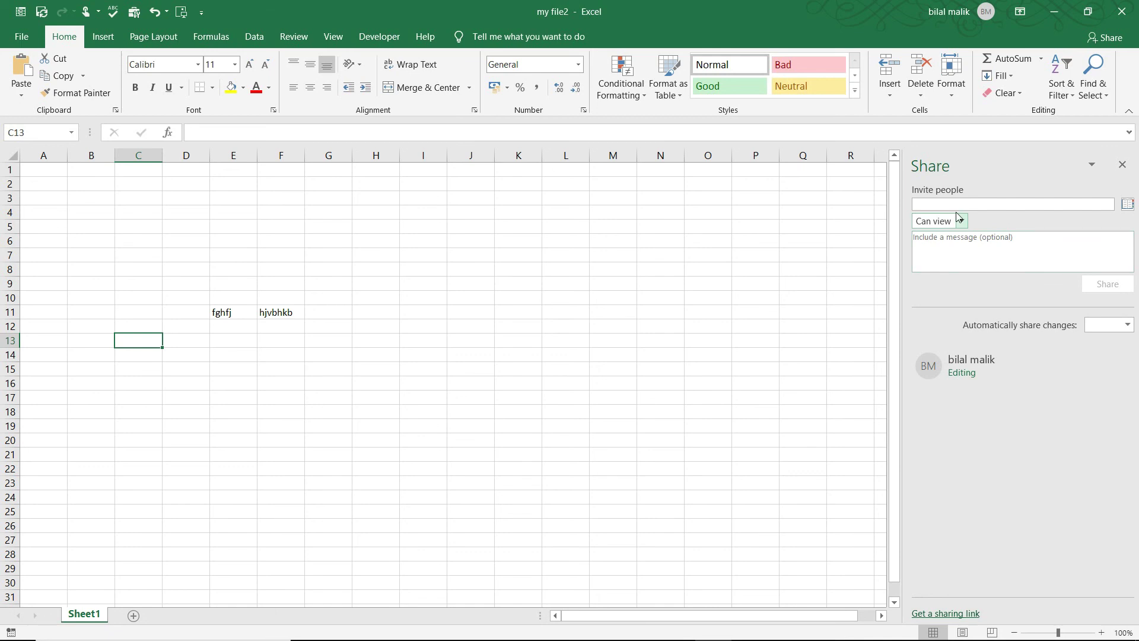
pyautogui.click(960, 221)
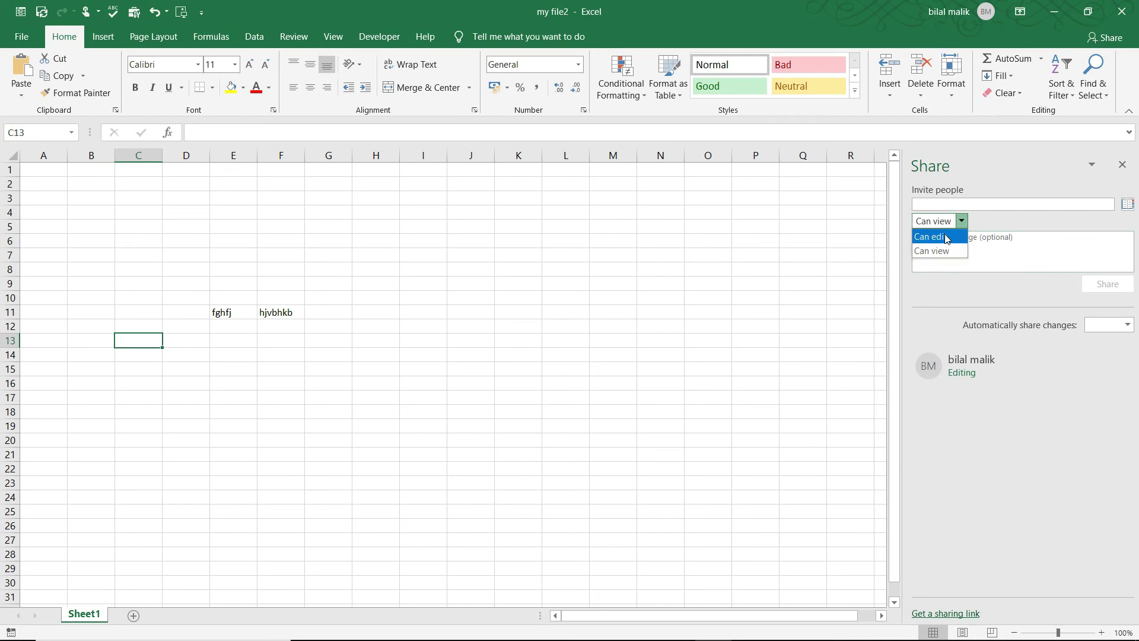
pyautogui.click(946, 238)
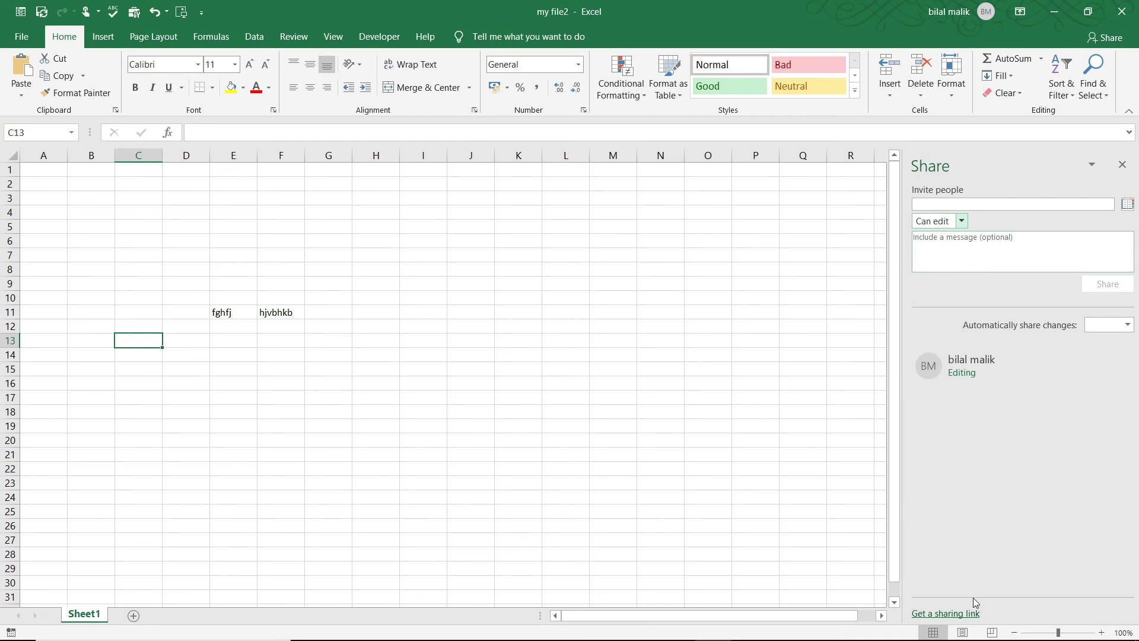
pyautogui.click(949, 614)
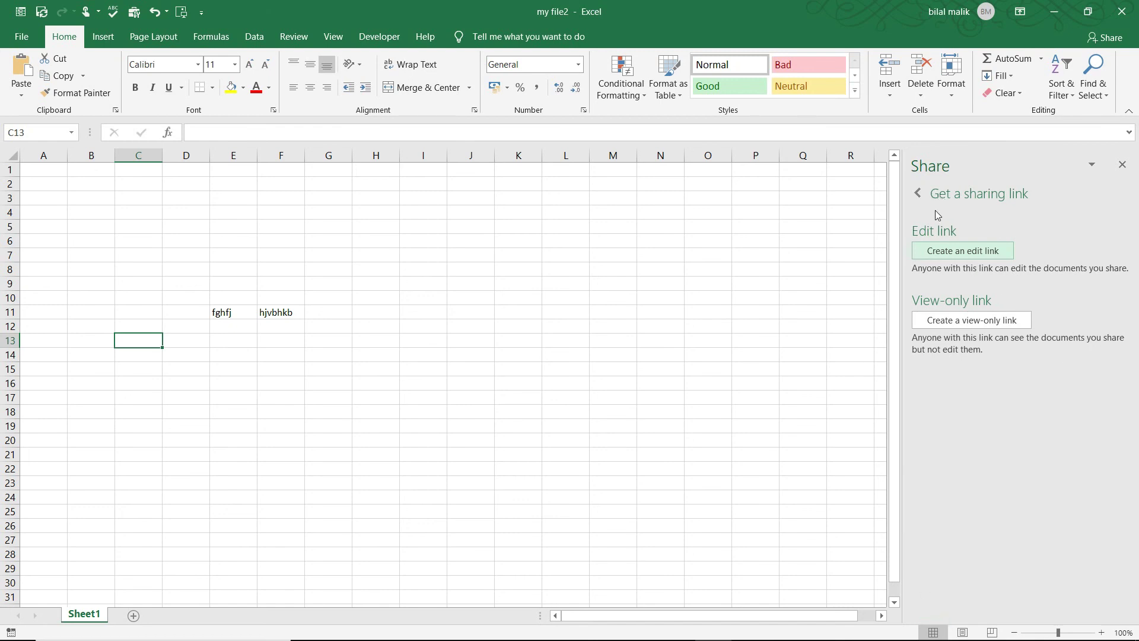
# Step: Create and copy an edit link, then create and copy a view-only link
pyautogui.click(948, 251)
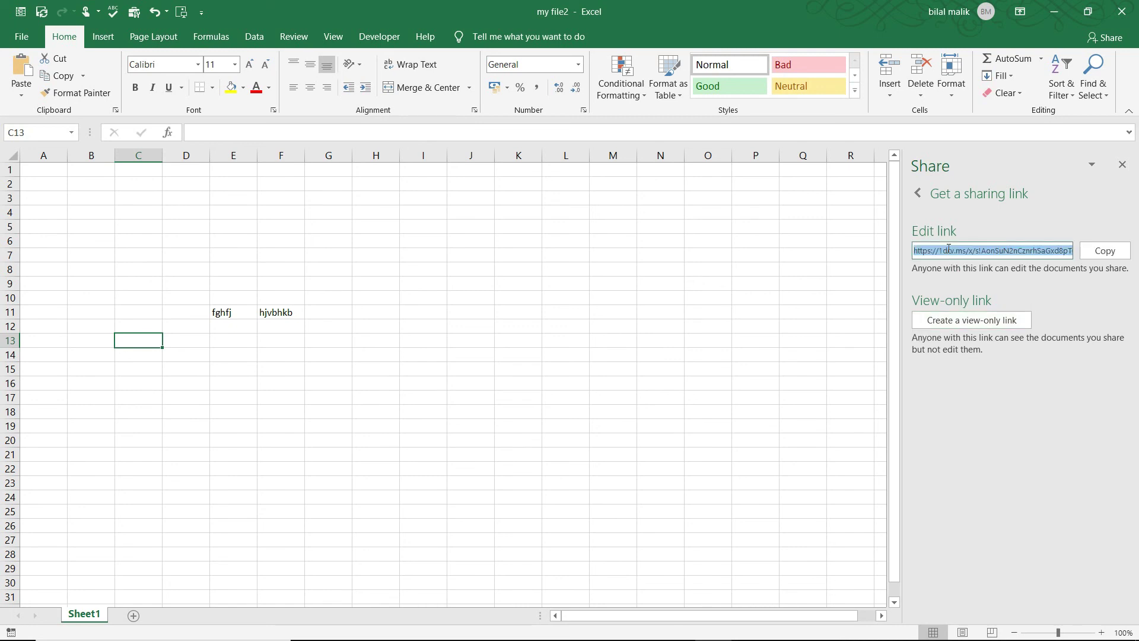
pyautogui.click(1106, 250)
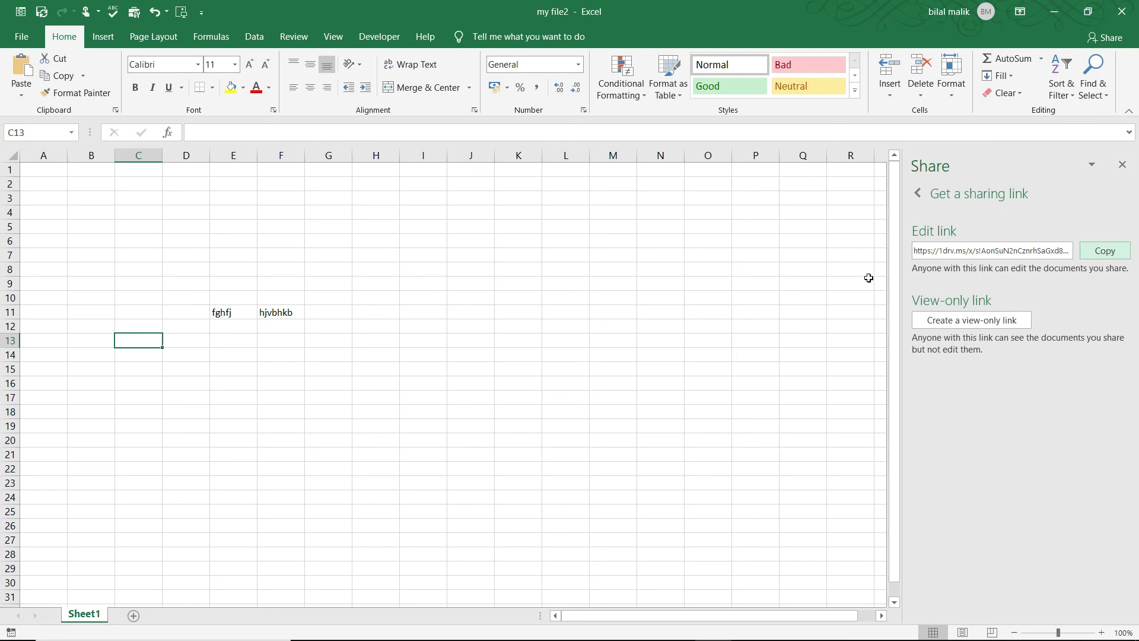
pyautogui.click(944, 323)
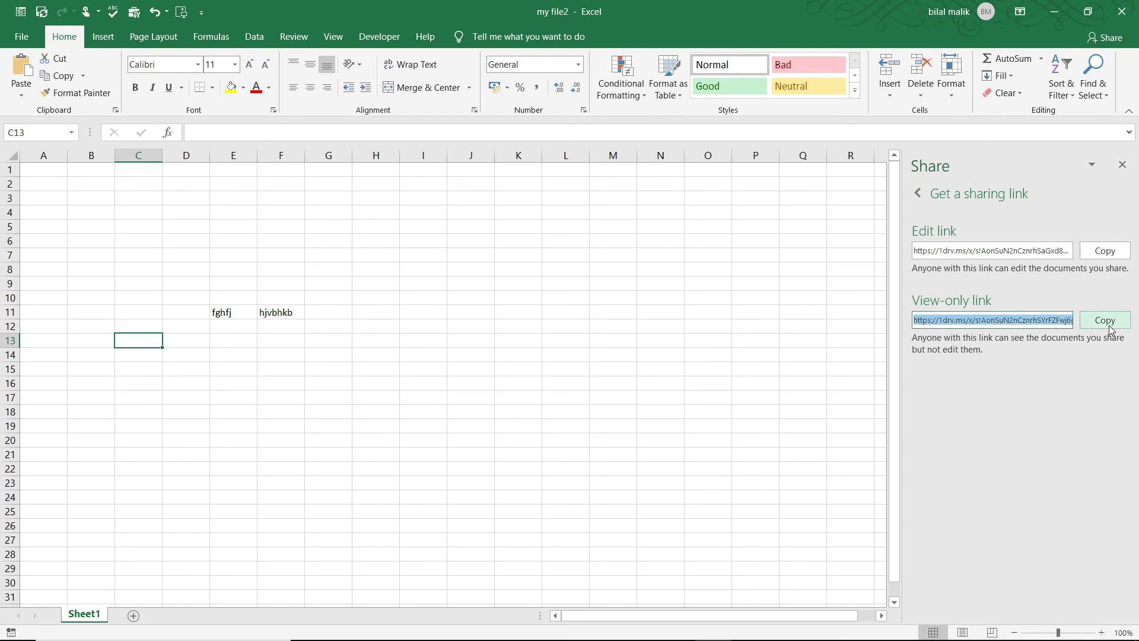
pyautogui.click(1108, 325)
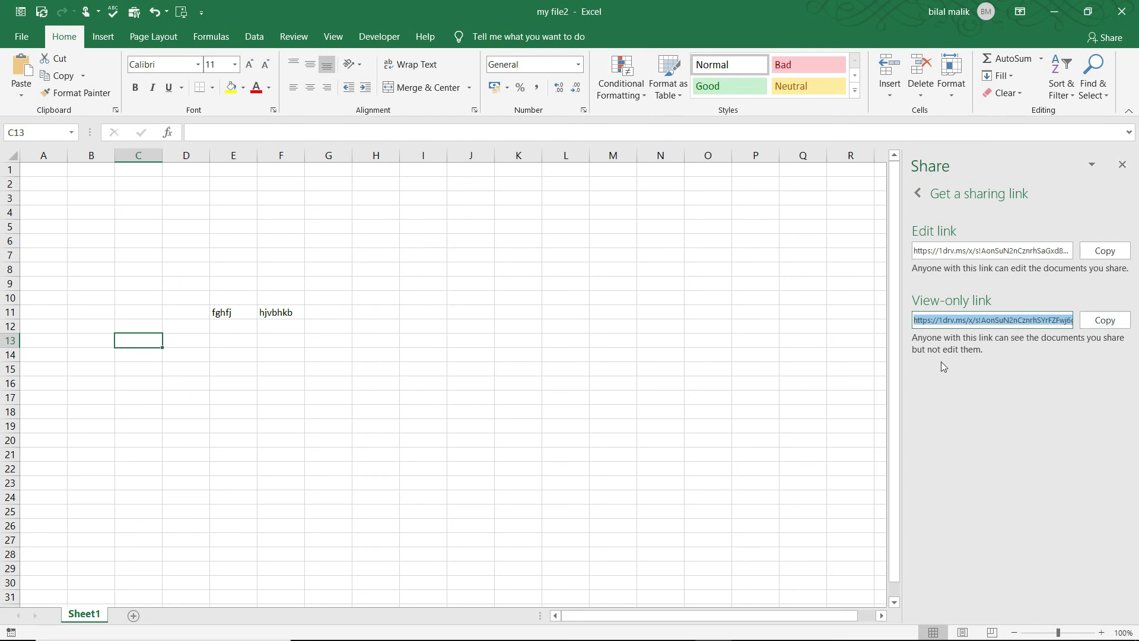